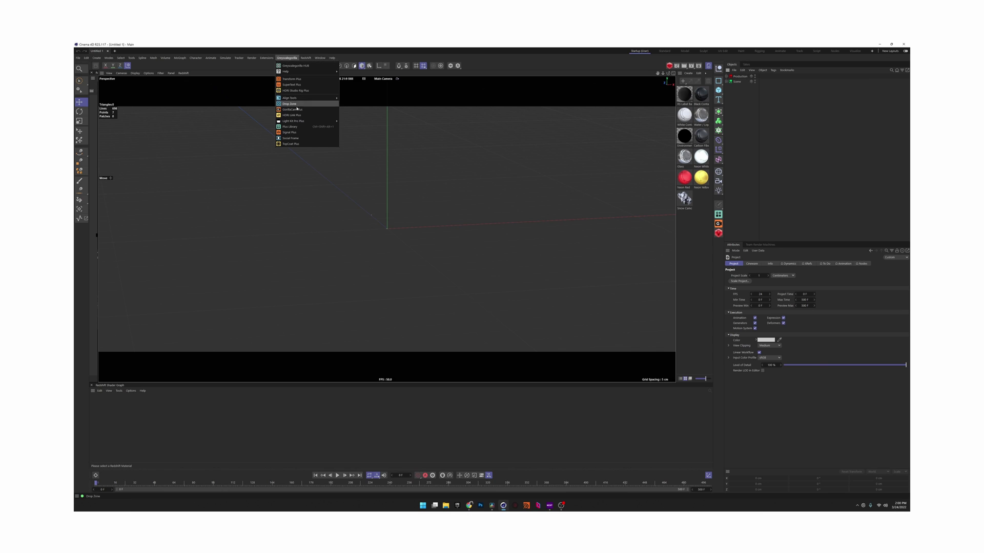
Open the Light Kit Browser, enlarge it to look through its lighting presets, and close it
mouse_move(308, 121)
click(360, 134)
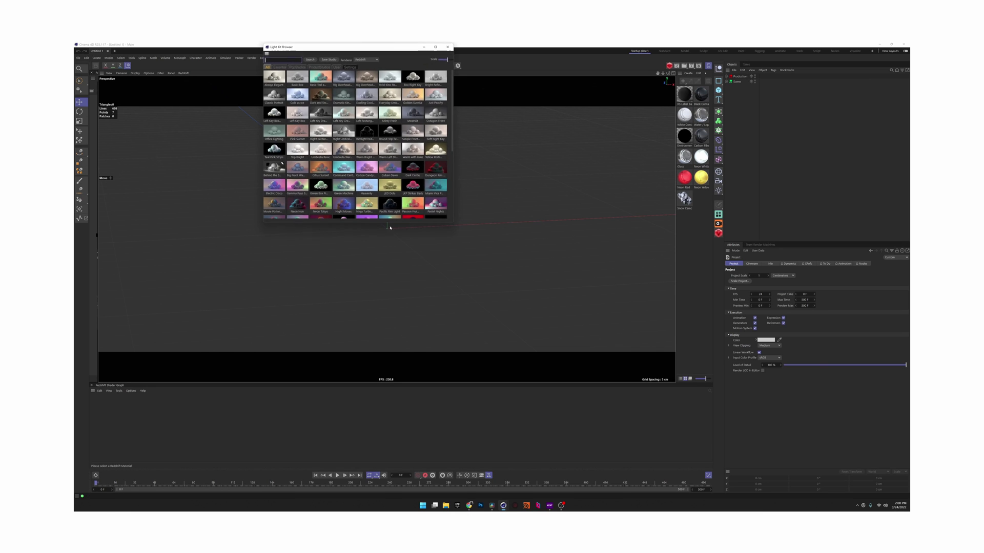
drag(454, 222, 509, 221)
drag(411, 45, 431, 131)
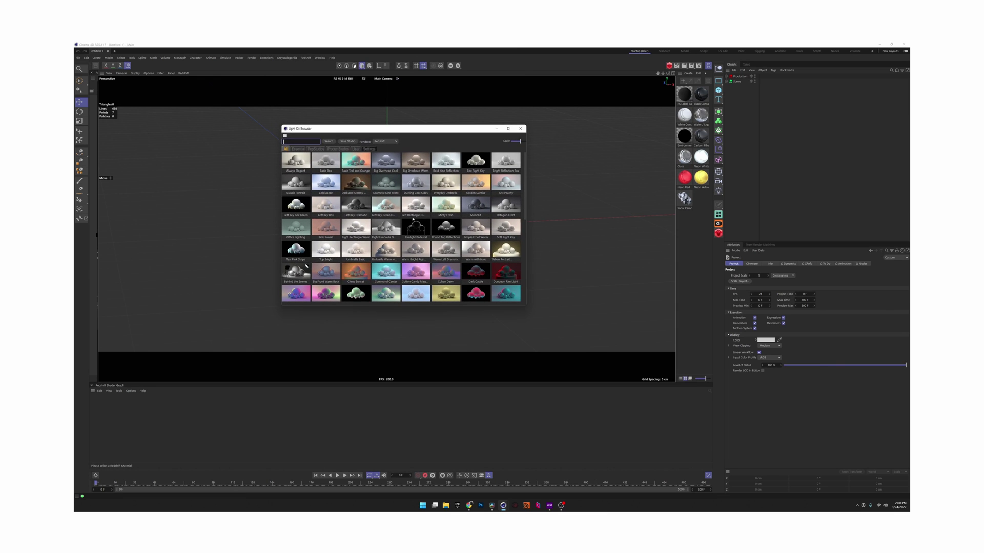
drag(526, 168, 529, 217)
click(385, 277)
click(521, 129)
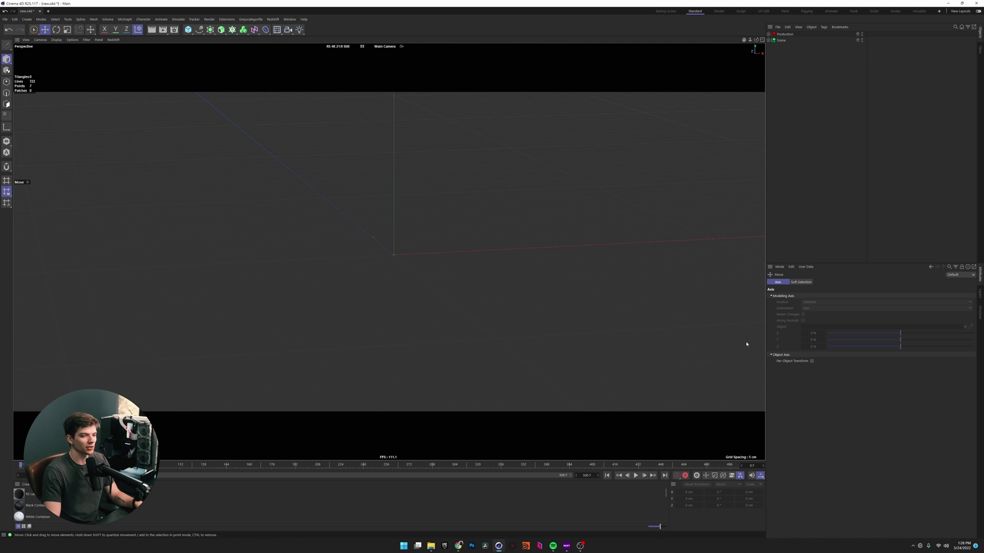
Open the Asset Browser in an enlarged window and collapse its Quick Access category
click(290, 19)
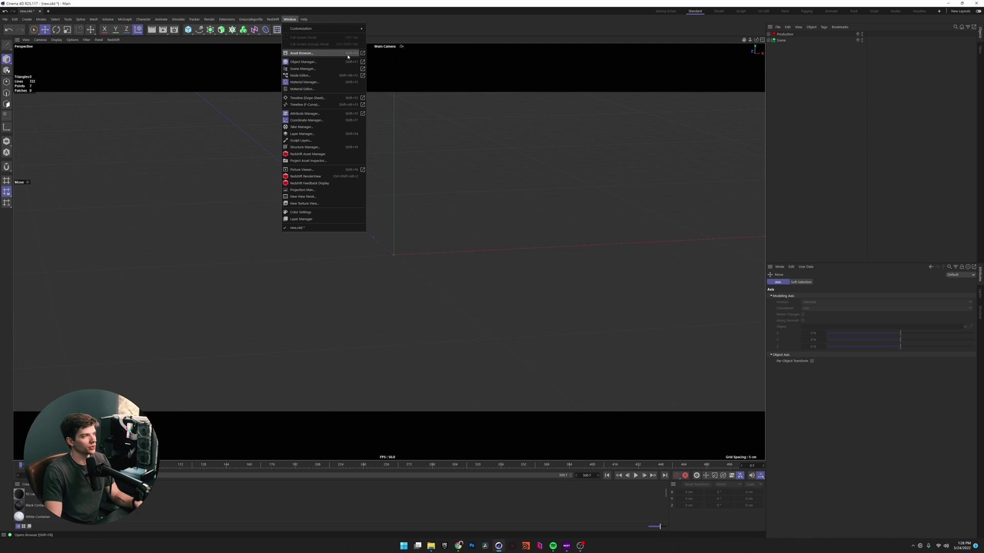
click(310, 58)
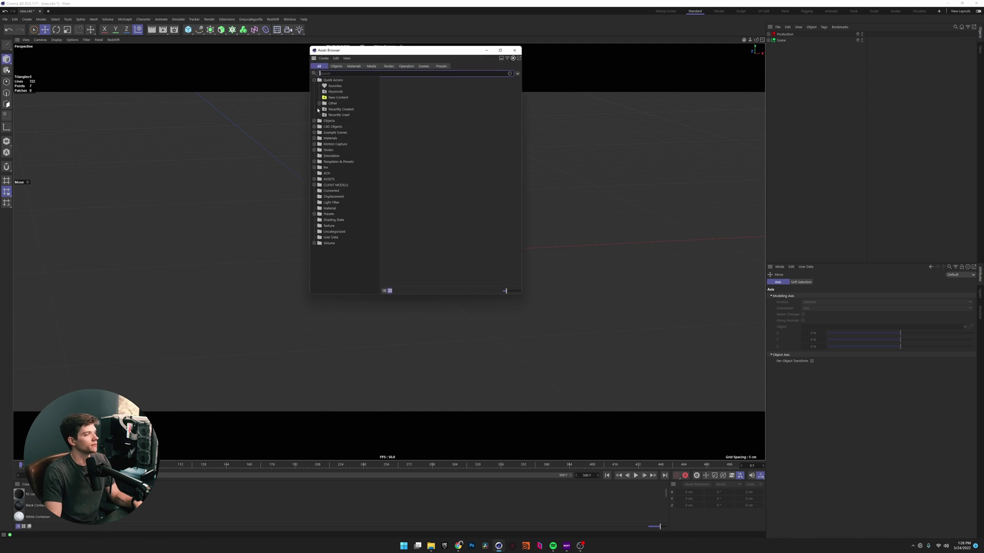
drag(309, 292, 167, 416)
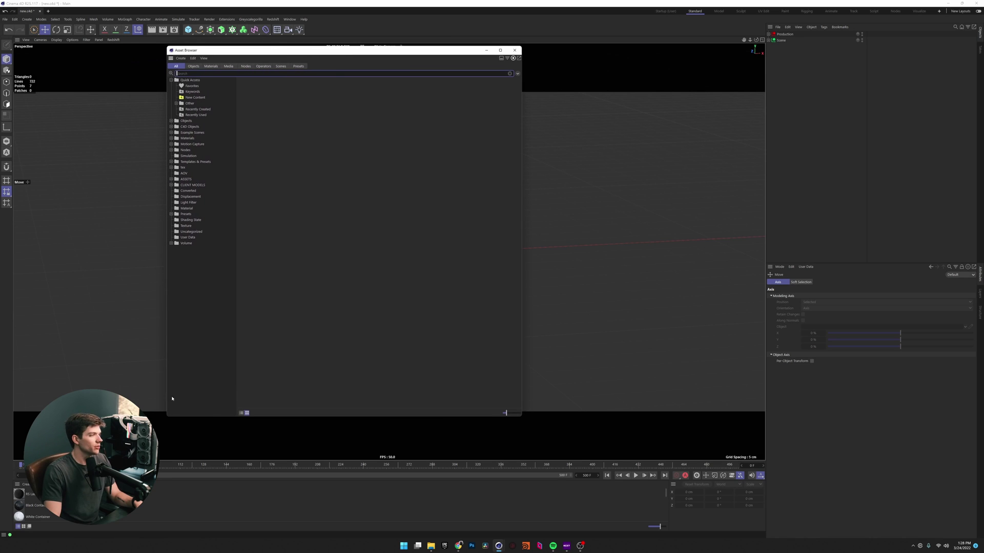
click(171, 80)
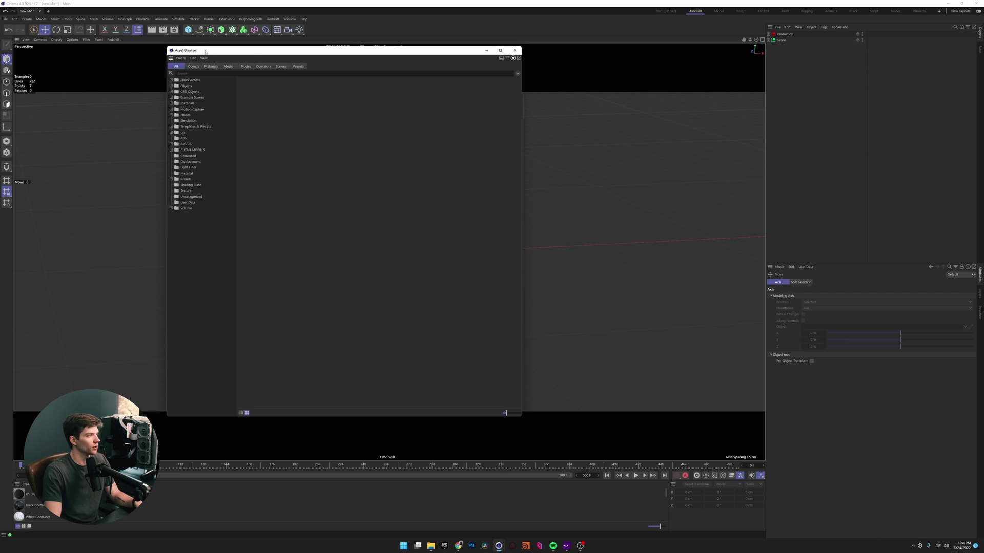
drag(205, 51, 336, 62)
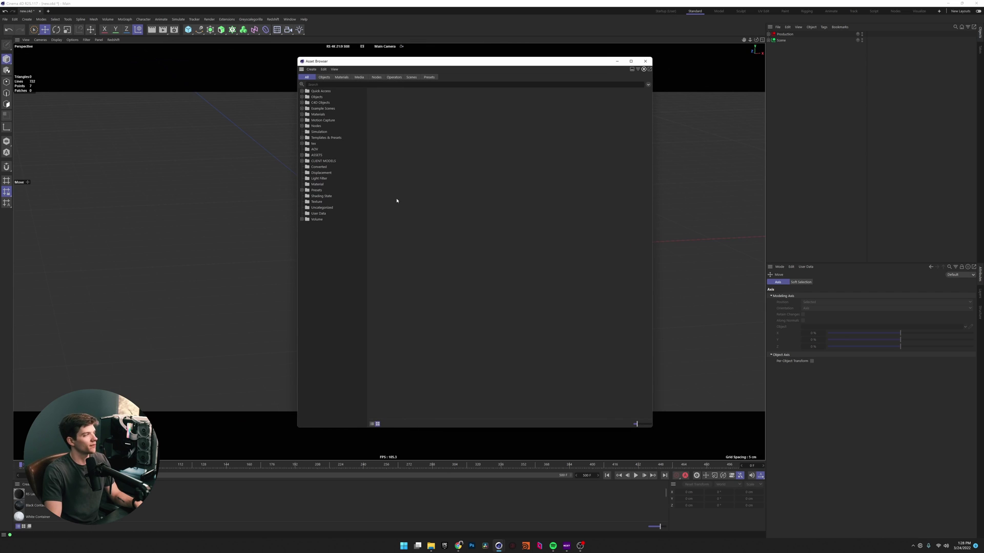
Examine the databases connected in the Asset Browser preferences and close the preferences
click(15, 19)
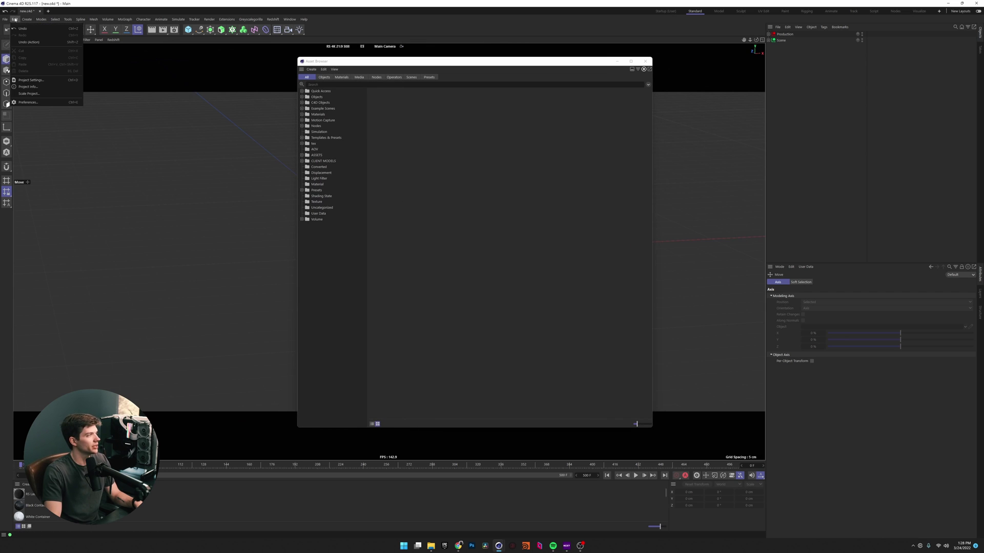
click(48, 104)
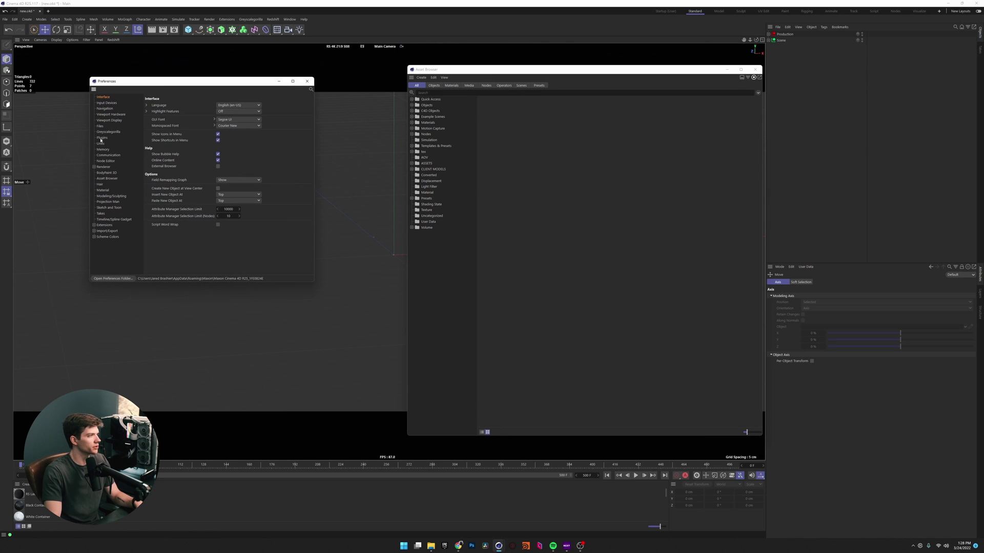
click(109, 180)
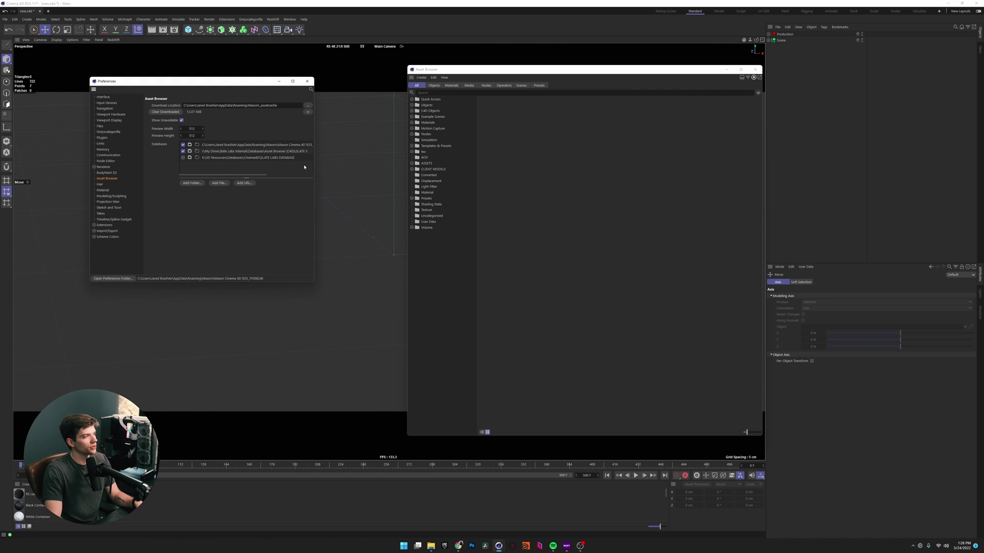
drag(315, 165, 406, 160)
drag(310, 170, 180, 141)
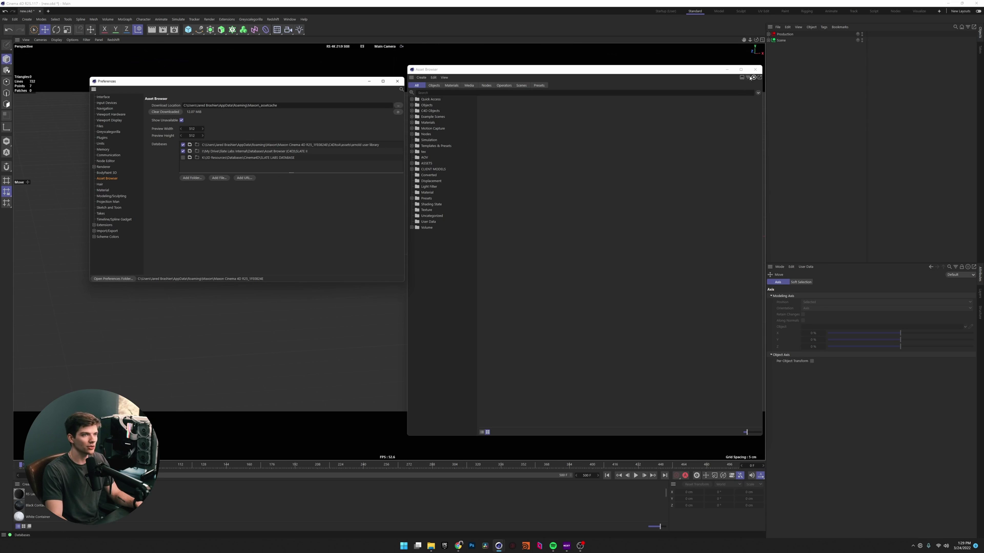
drag(619, 71, 625, 72)
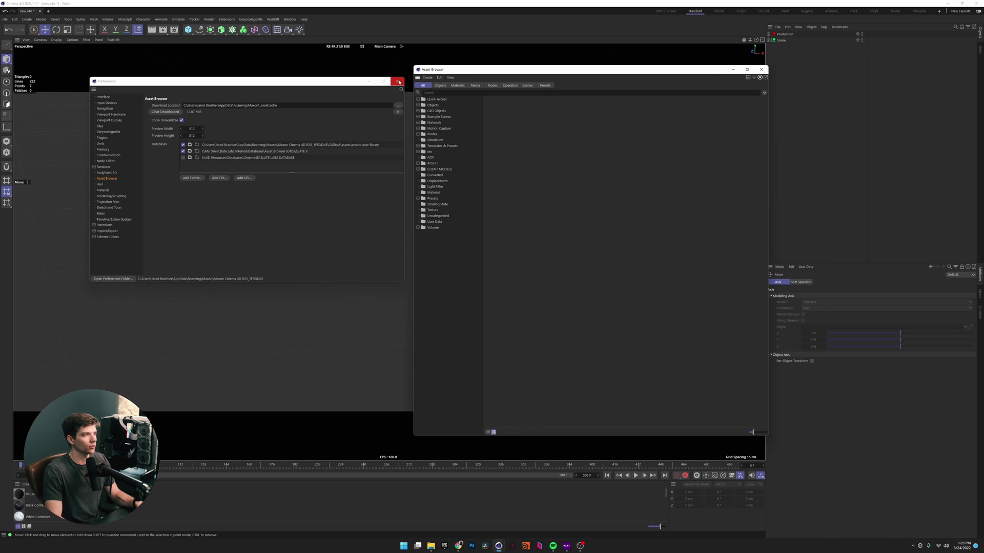
click(399, 82)
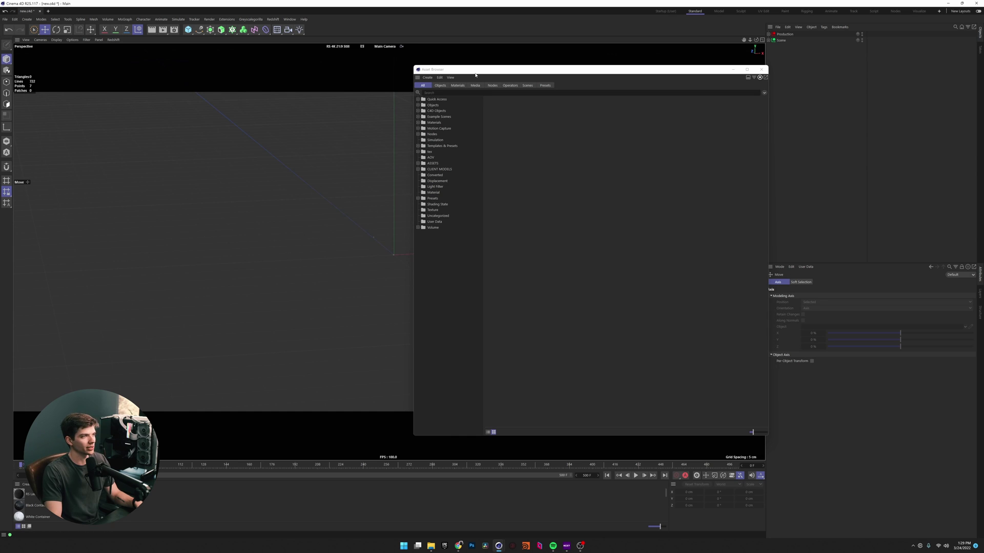
Hide every database in the Asset Browser except the SLATE one, using the expanded database list
drag(512, 69, 296, 90)
click(538, 98)
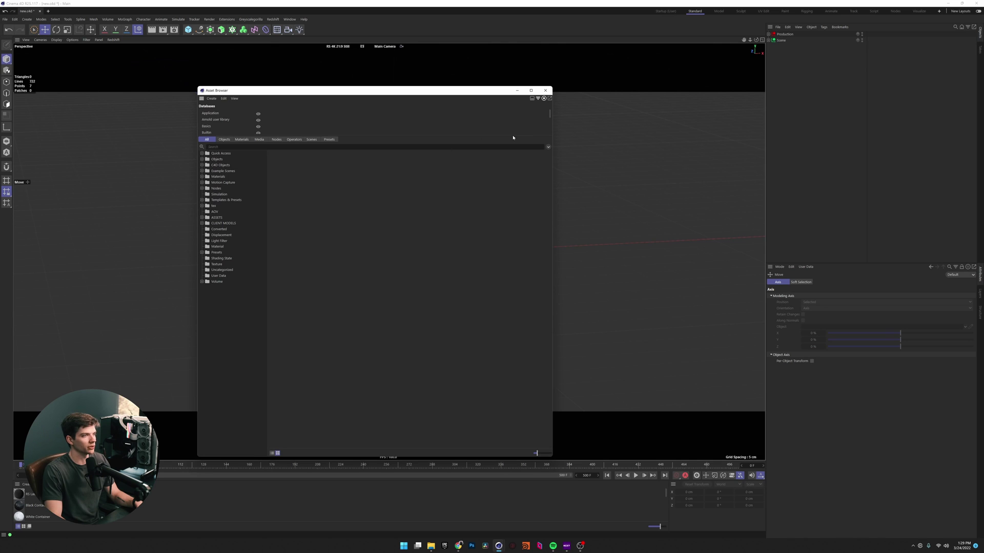
drag(509, 136, 509, 209)
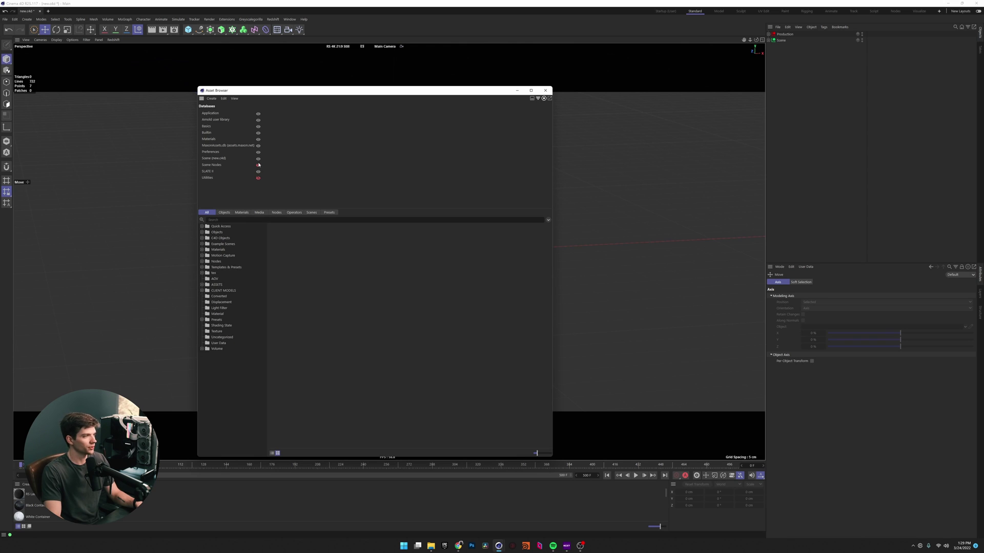
drag(259, 166, 258, 113)
click(531, 98)
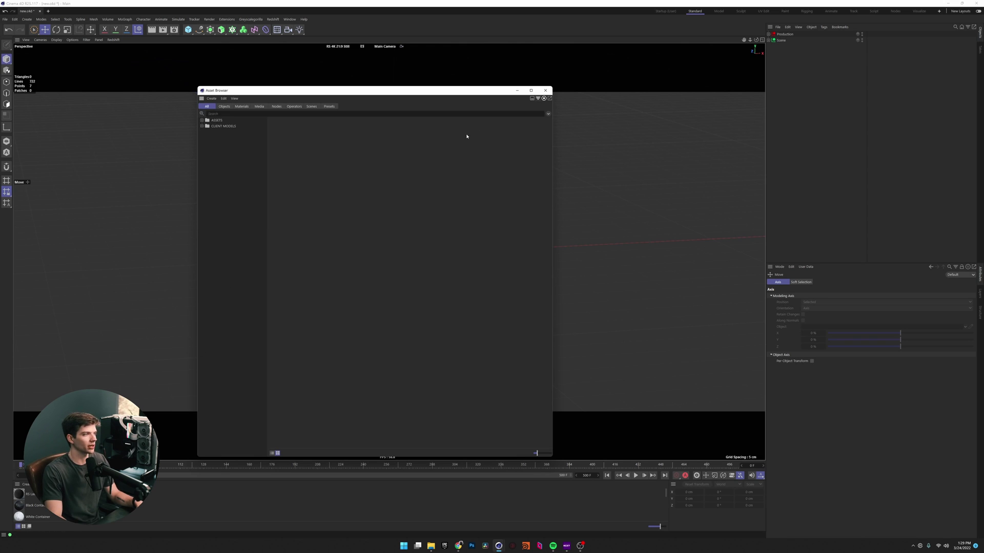
Expand the ASSETS and CLIENT MODELS categories and open the Lighting Setups folder
click(202, 126)
click(201, 120)
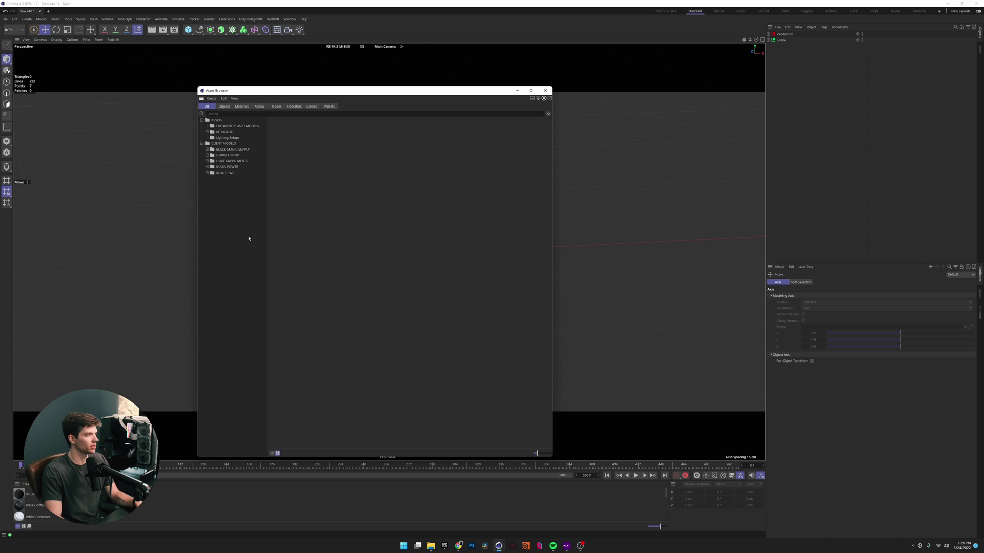
drag(242, 201, 220, 150)
click(236, 189)
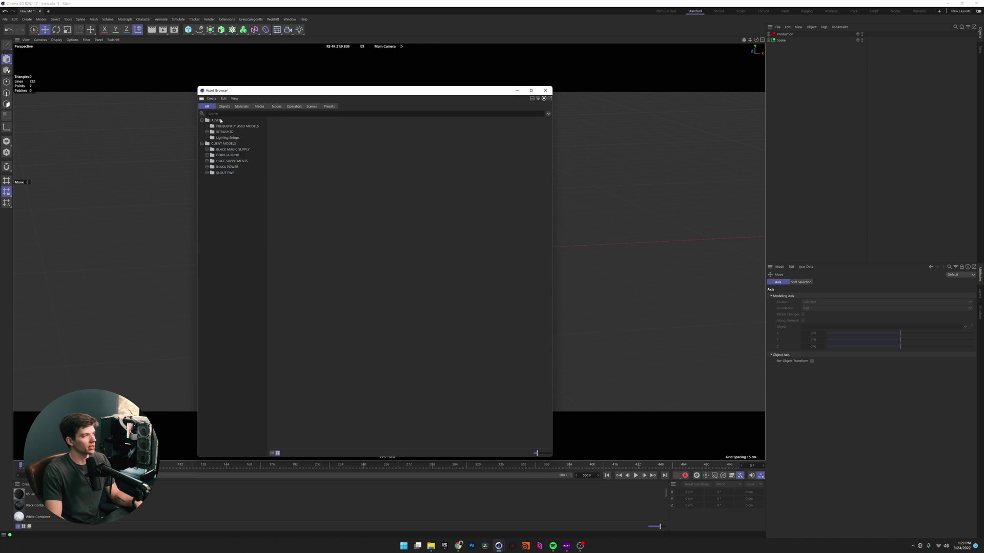
click(227, 138)
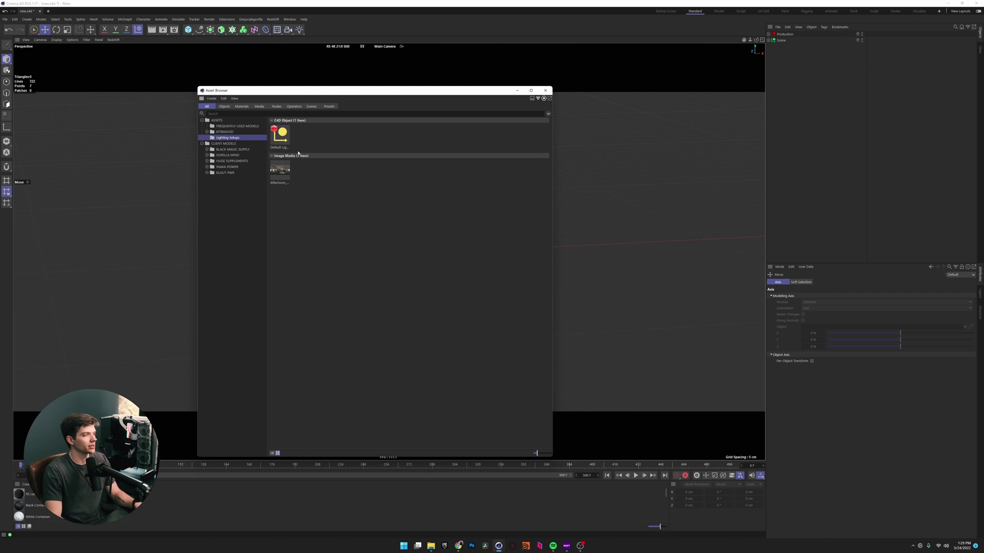
Add the default light setup asset to the Production group in the object hierarchy and close the Asset Browser
drag(444, 96, 392, 103)
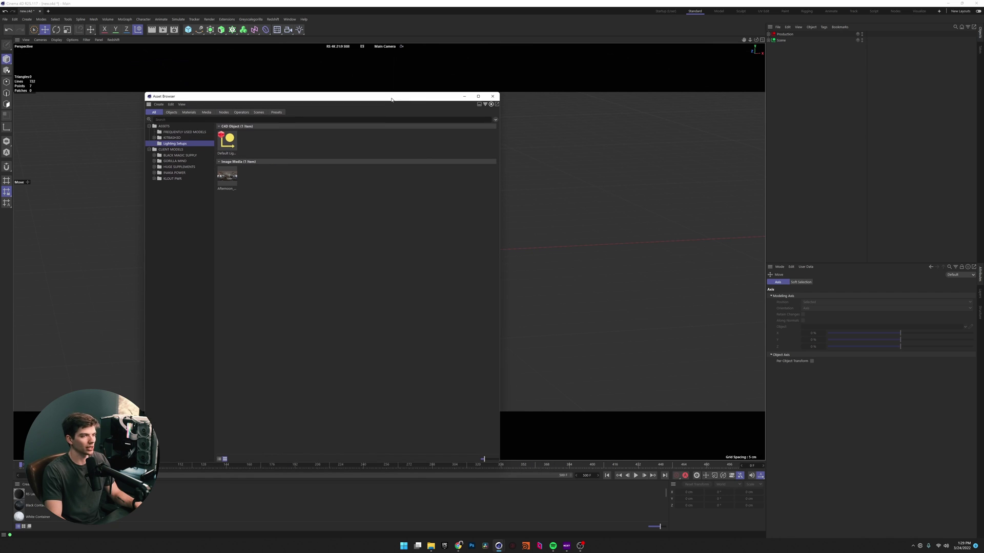
drag(228, 147, 776, 49)
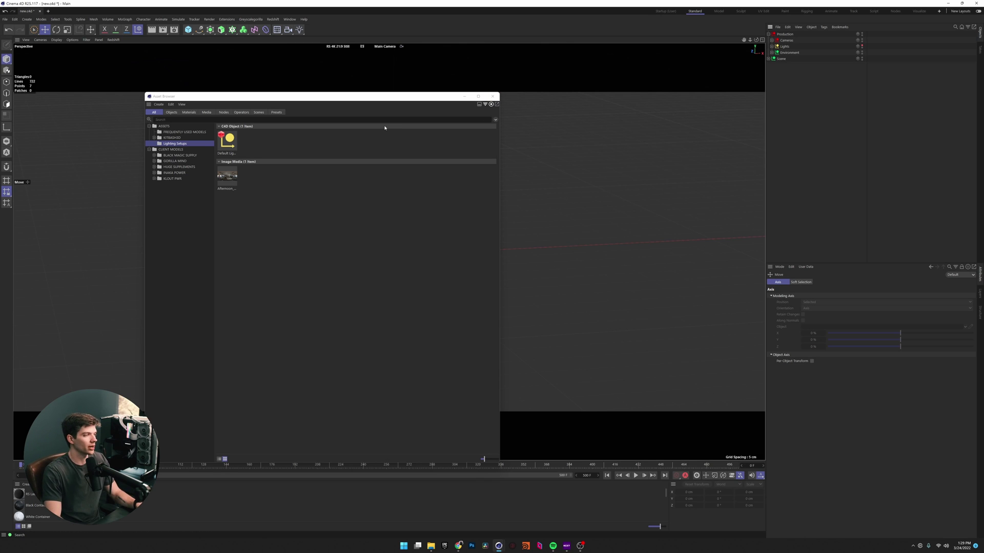
drag(253, 100, 152, 107)
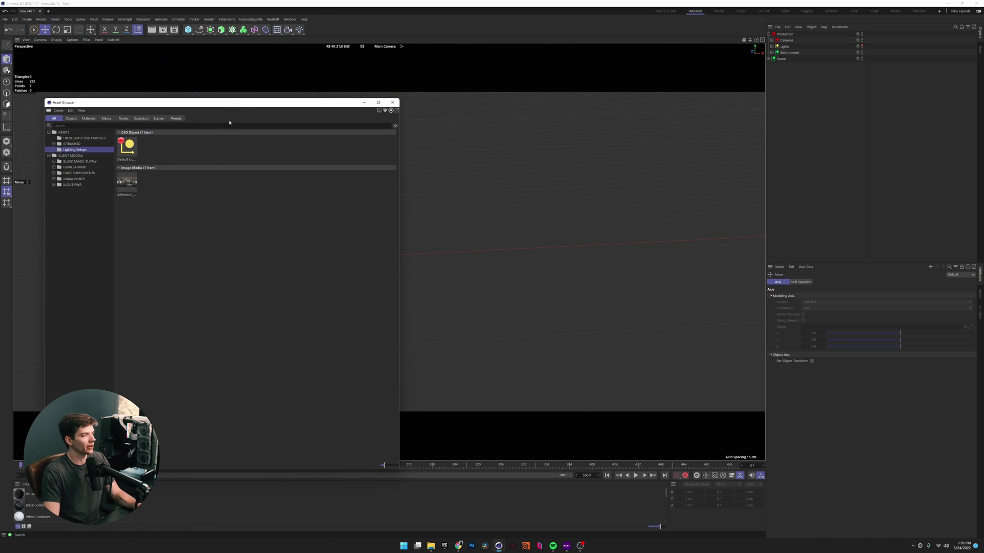
drag(229, 99, 215, 97)
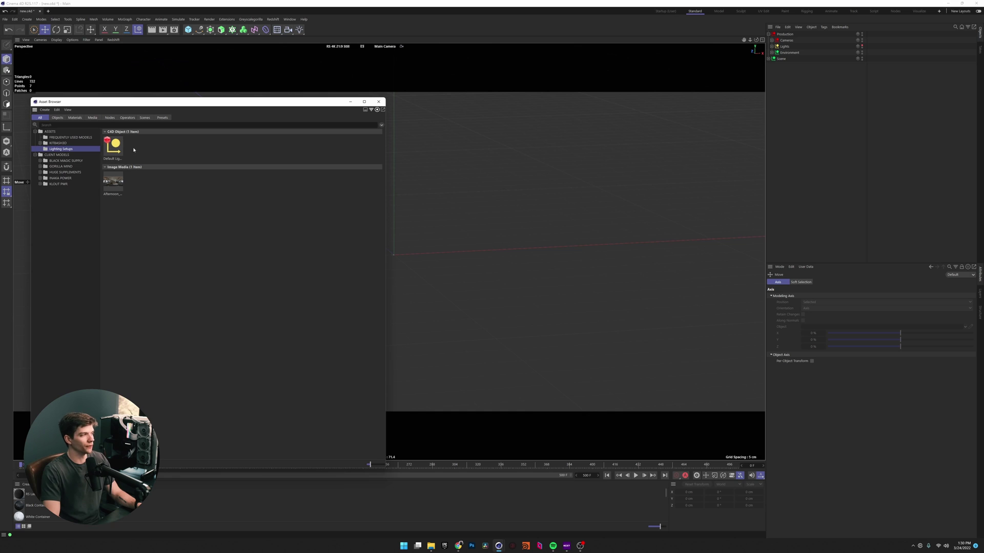
click(379, 102)
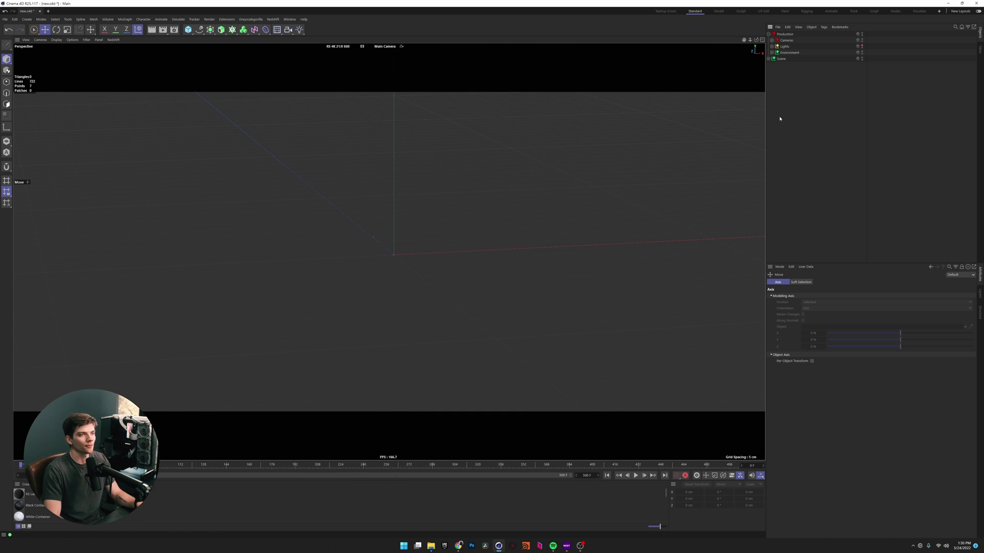
Place the first Karma container model from the KLOUT PWR client's KARMA folder in the scene, reopening the Asset Browser for it
click(289, 19)
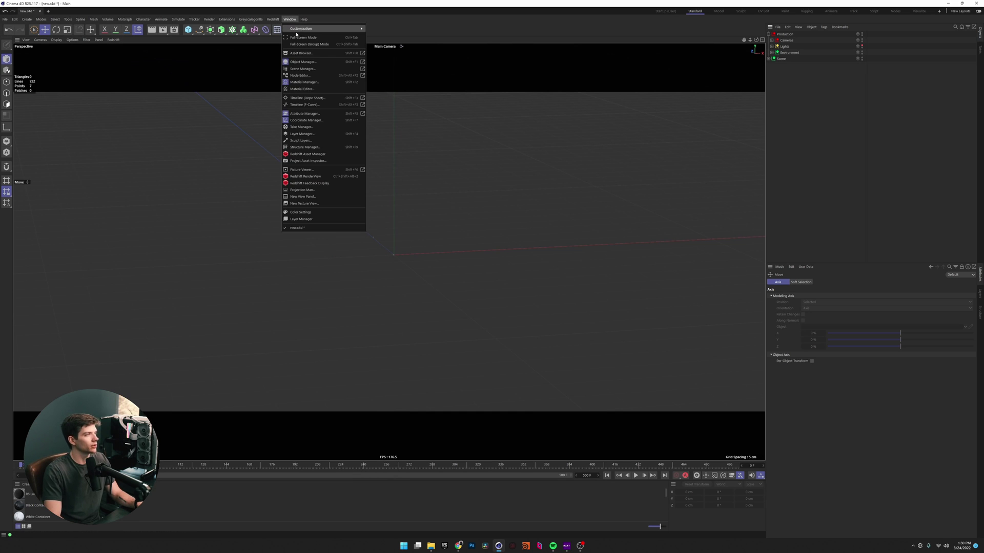
click(306, 55)
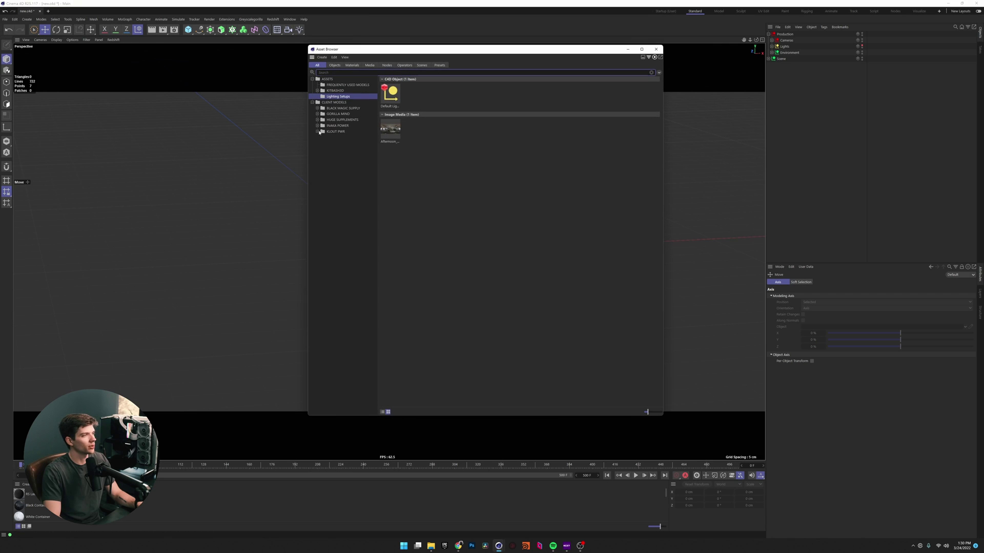
click(317, 131)
click(337, 154)
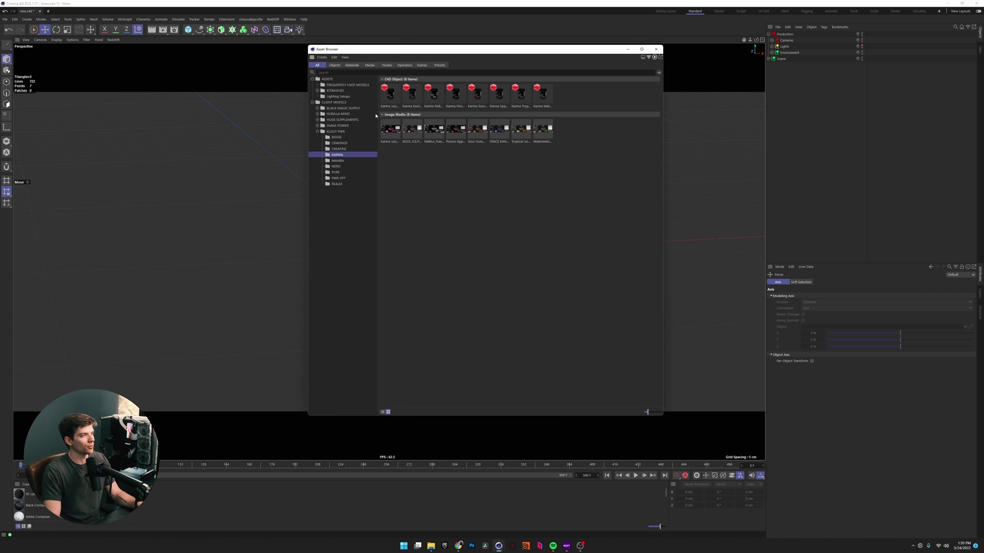
drag(389, 94, 257, 241)
click(656, 49)
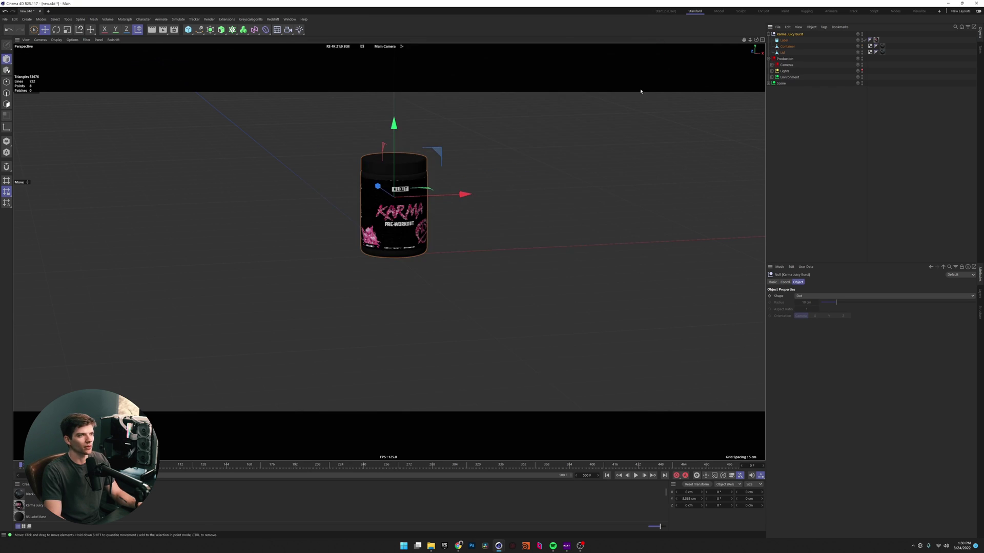
Frame the Karma container front-on and closer in the main camera view, and expand the Lights group
drag(392, 207, 409, 222)
key(super)
key(super)
key(super)
key(super)
alt+middle_drag(408, 221, 384, 258)
scroll(384, 258, up, 5)
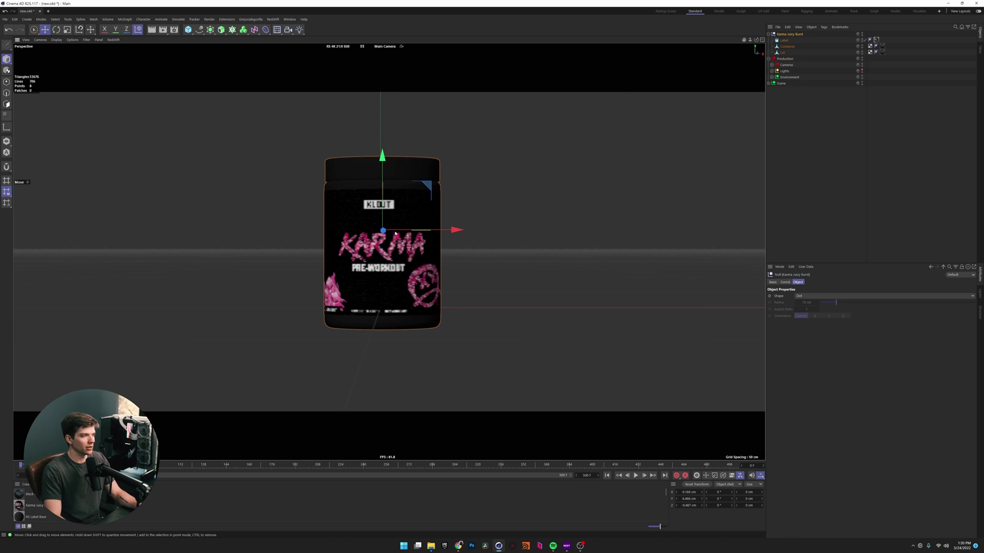
click(771, 71)
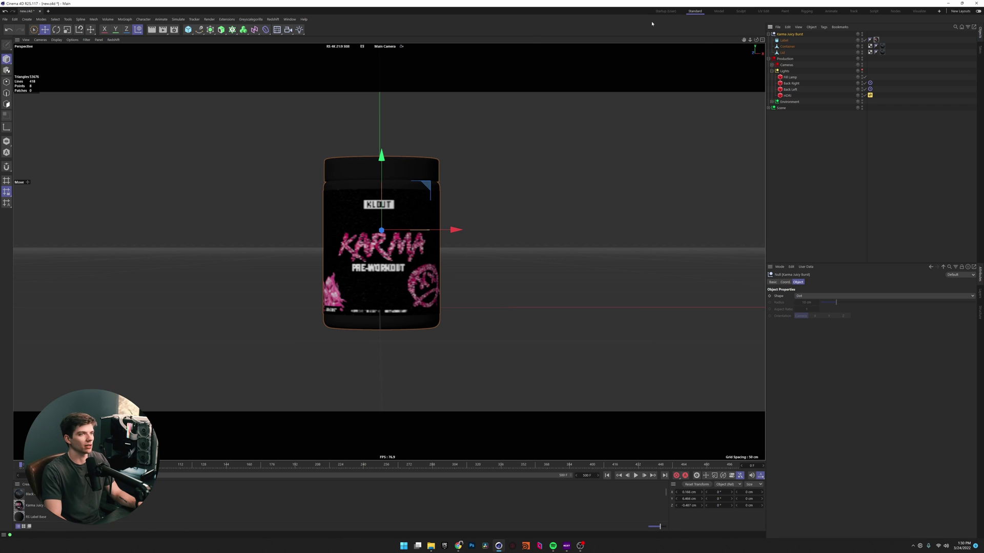
Dock the Redshift RenderView beside the viewport and start the live render
click(274, 19)
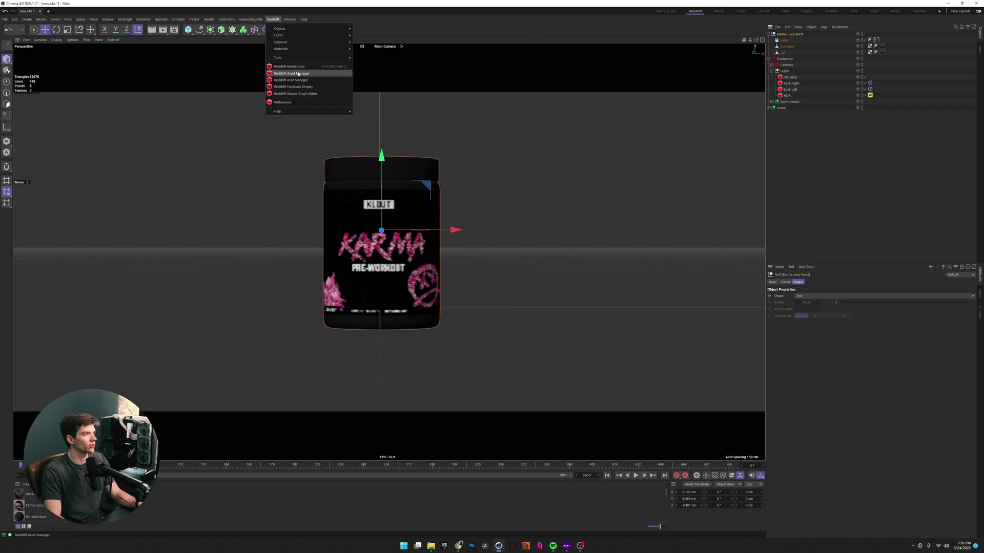
click(312, 70)
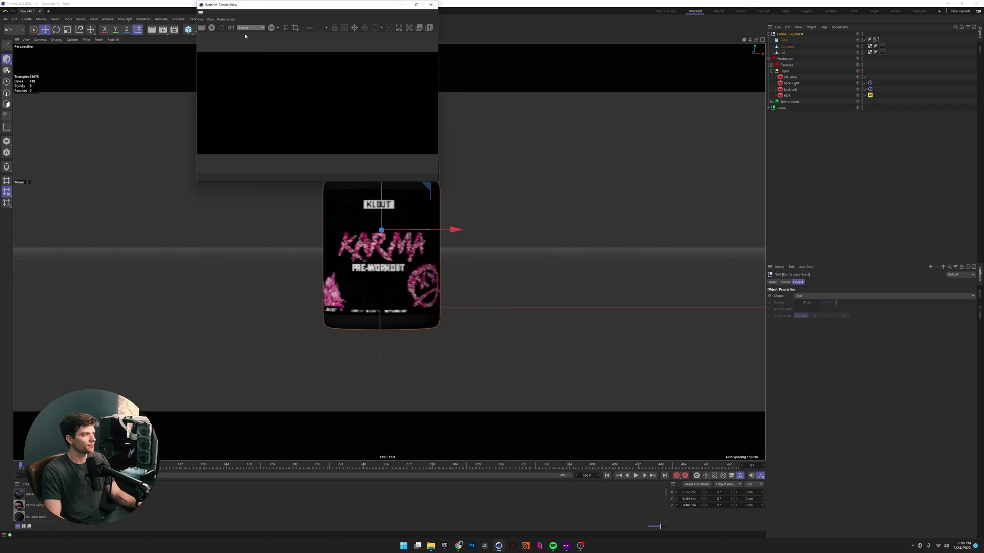
drag(206, 17, 57, 183)
click(28, 60)
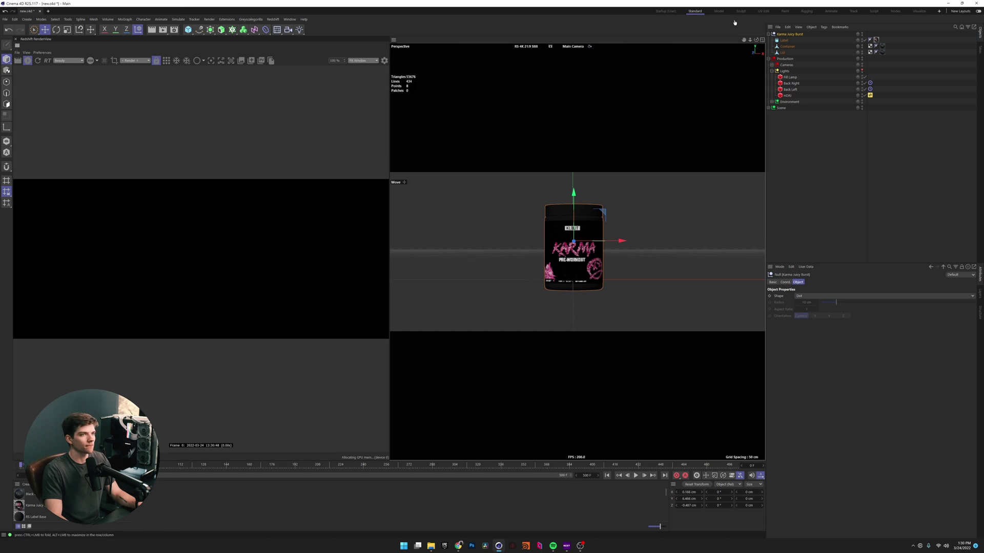
Set the render output size to 2000 by 2000 pixels in the render settings and close them
click(174, 29)
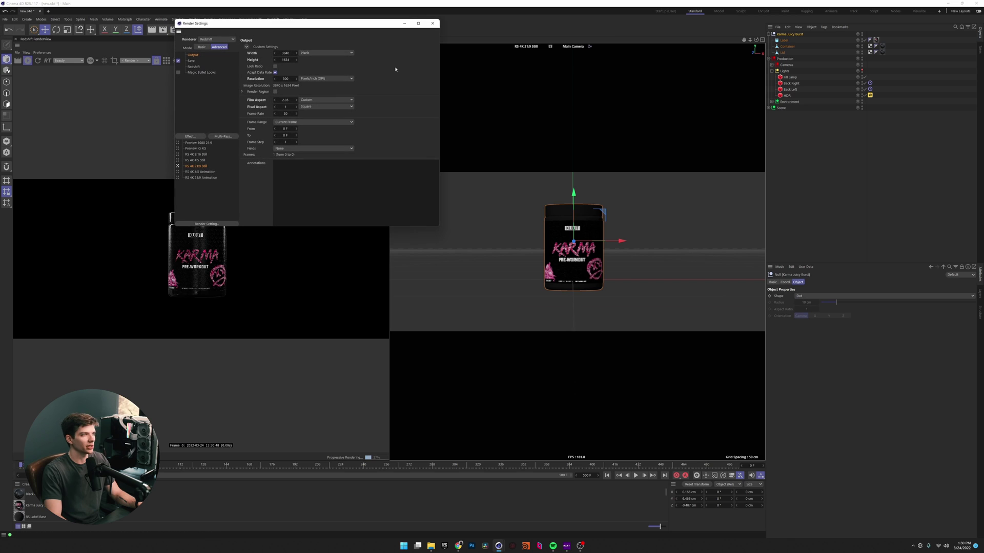
double_click(286, 52)
text(2000)
key(Tab)
text(200)
key(Return)
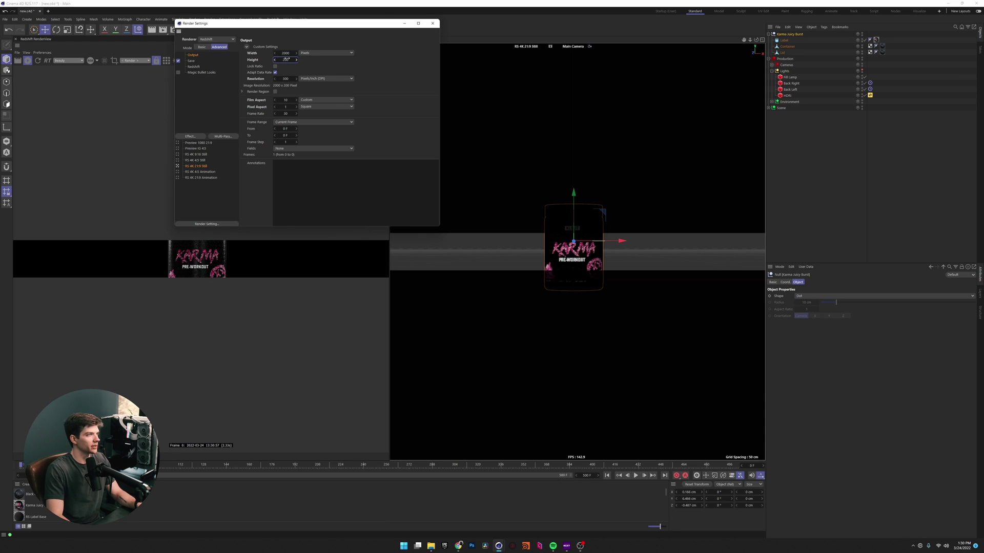
text(2000)
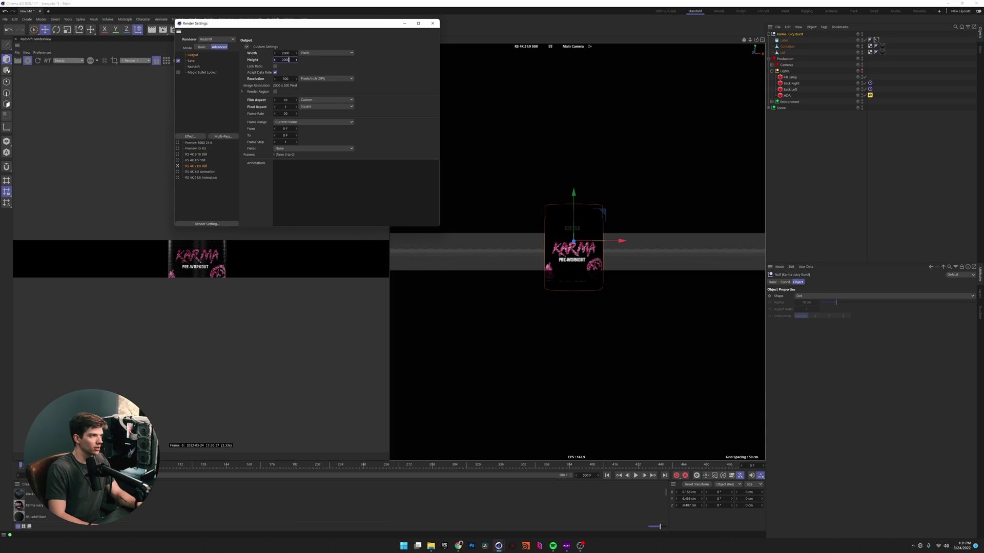
key(Return)
click(433, 23)
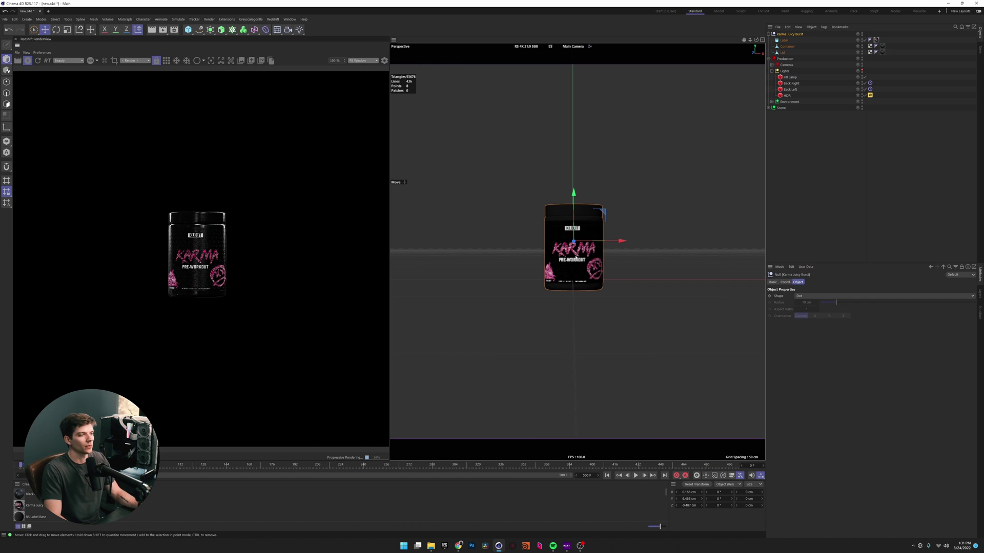
Frame the Karma container closer and centred in the main camera view, and clear the selection
scroll(590, 259, up, 6)
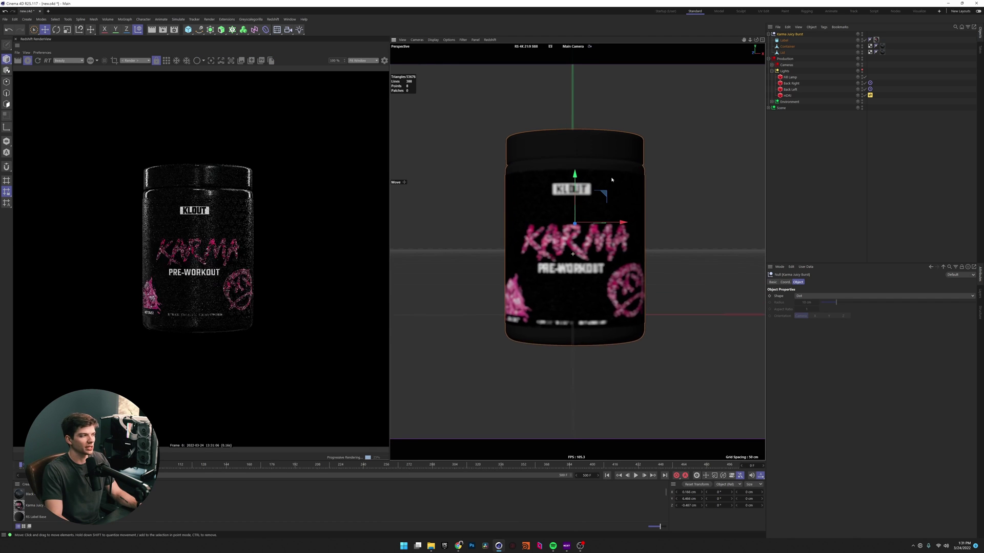
alt+middle_drag(606, 252, 555, 255)
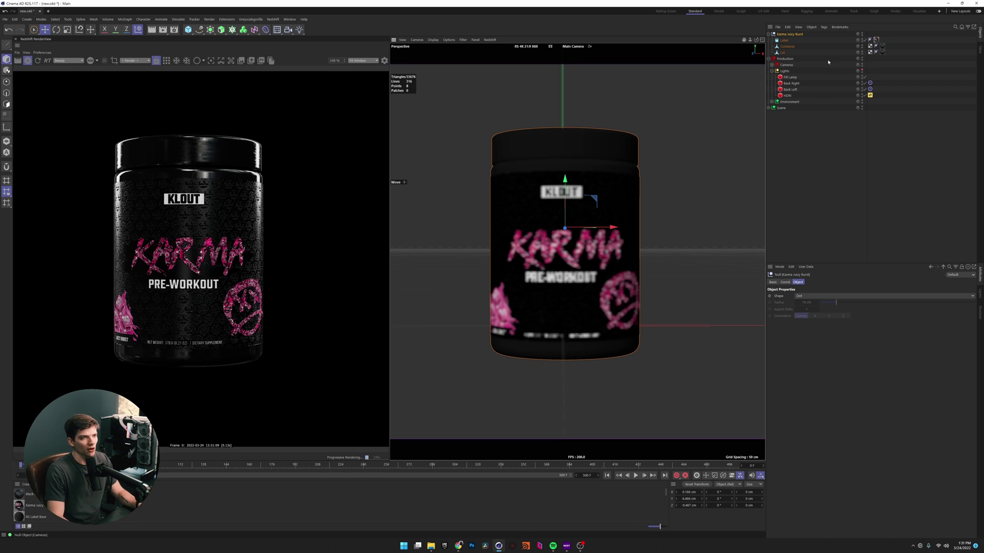
click(800, 123)
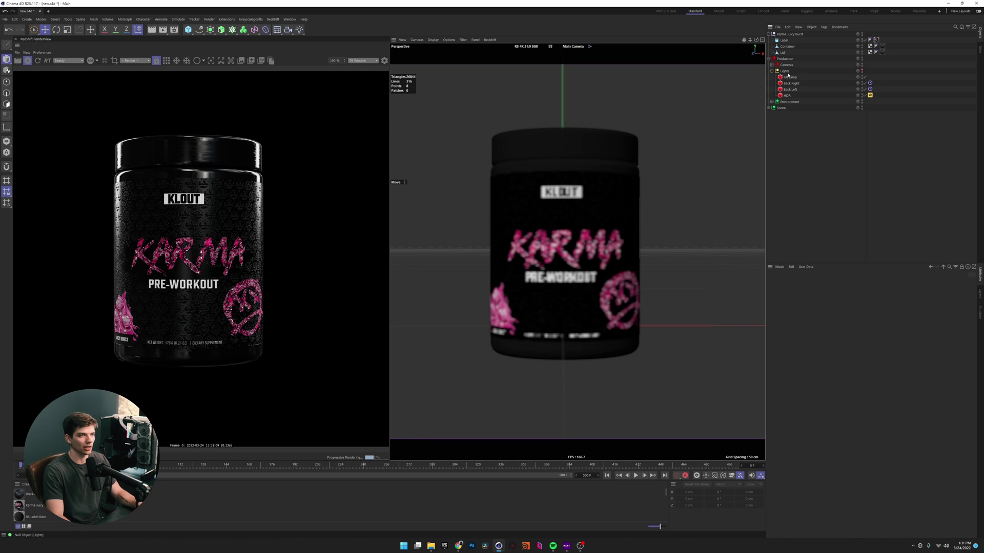
Show the Lights group in the viewport to examine how the lights surround the container, and hide the group again
click(862, 70)
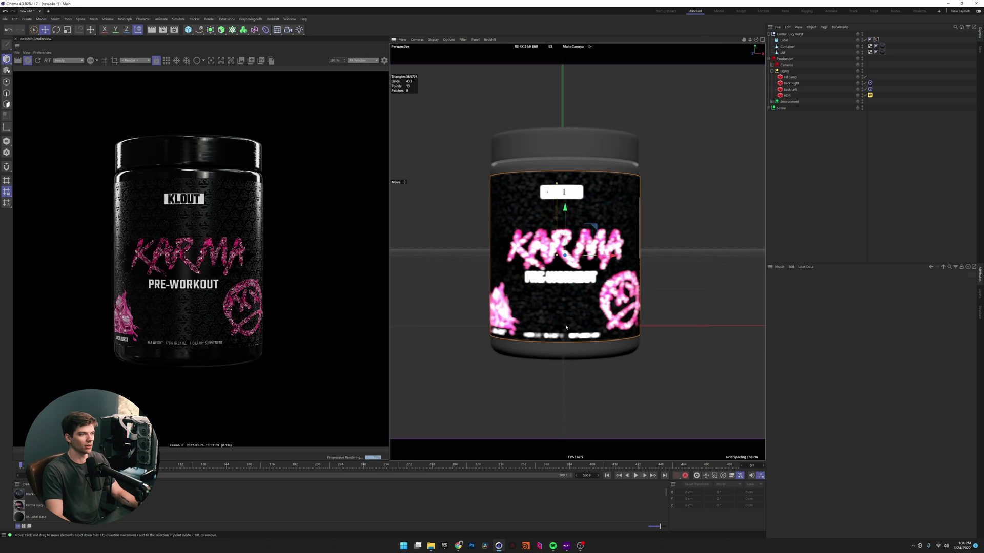
click(562, 210)
scroll(562, 210, down, 5)
scroll(621, 233, down, 6)
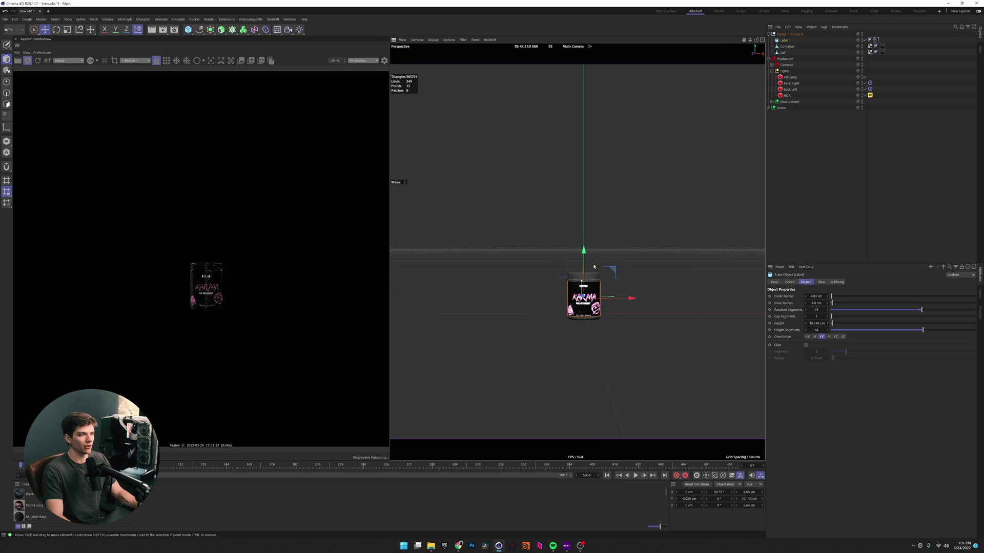
scroll(620, 233, down, 3)
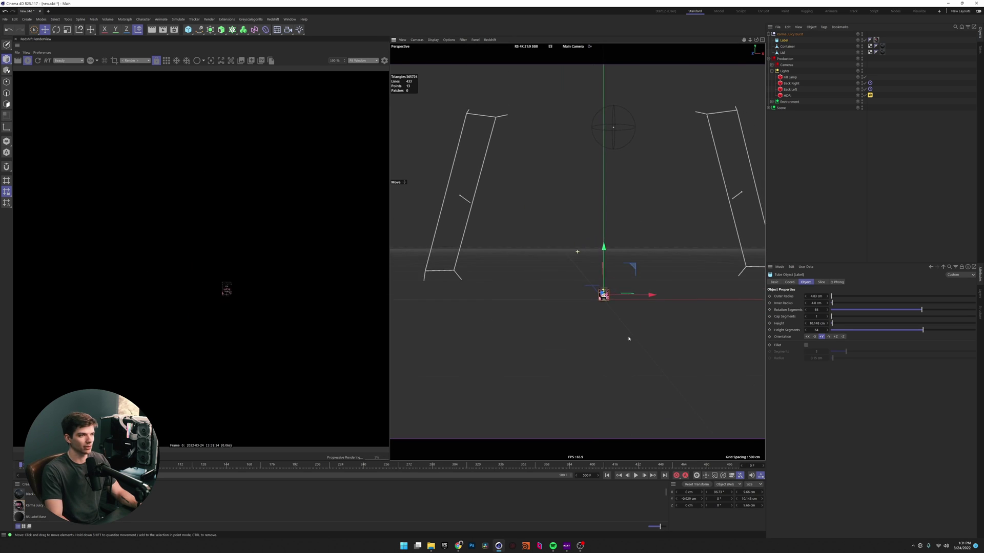
scroll(731, 258, up, 5)
scroll(723, 261, up, 5)
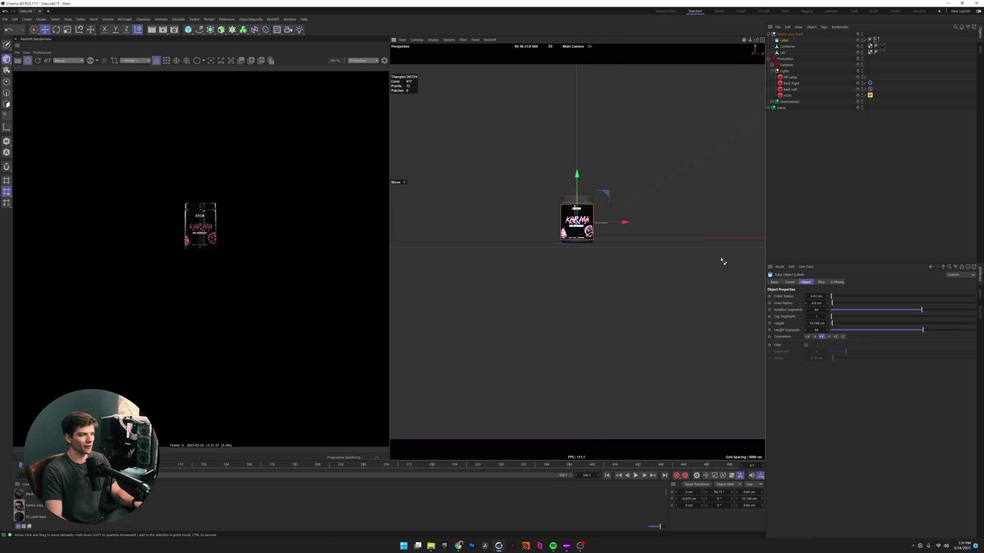
scroll(723, 261, up, 3)
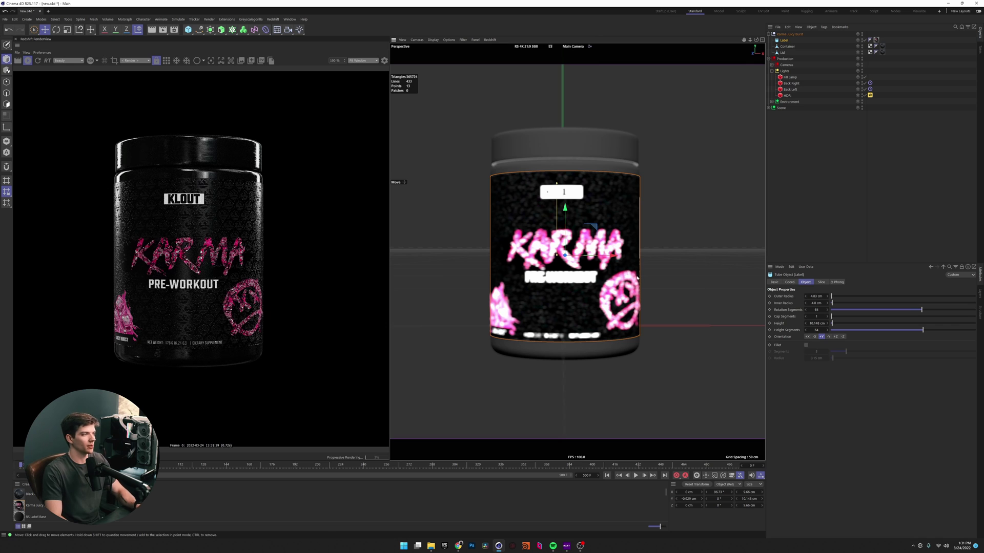
click(863, 71)
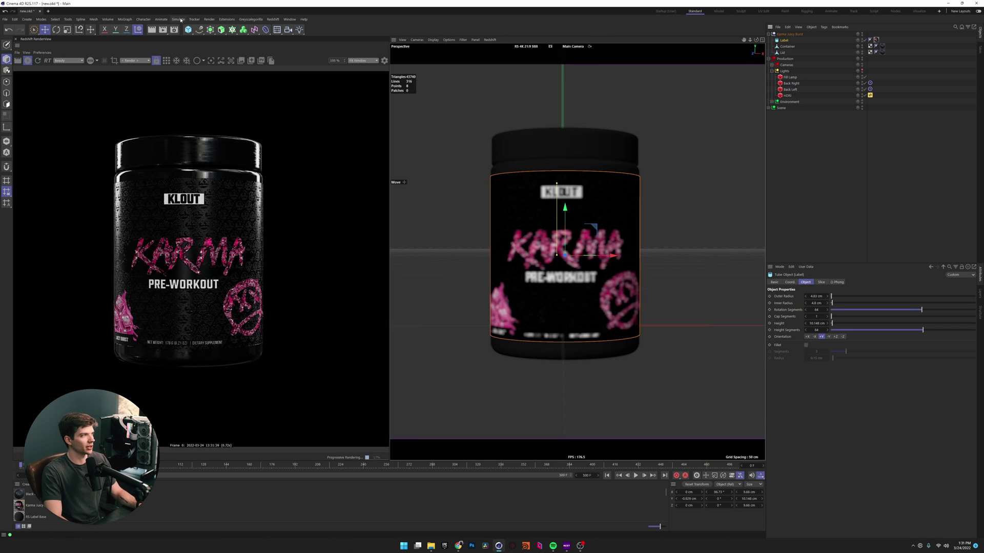
click(290, 19)
mouse_move(333, 29)
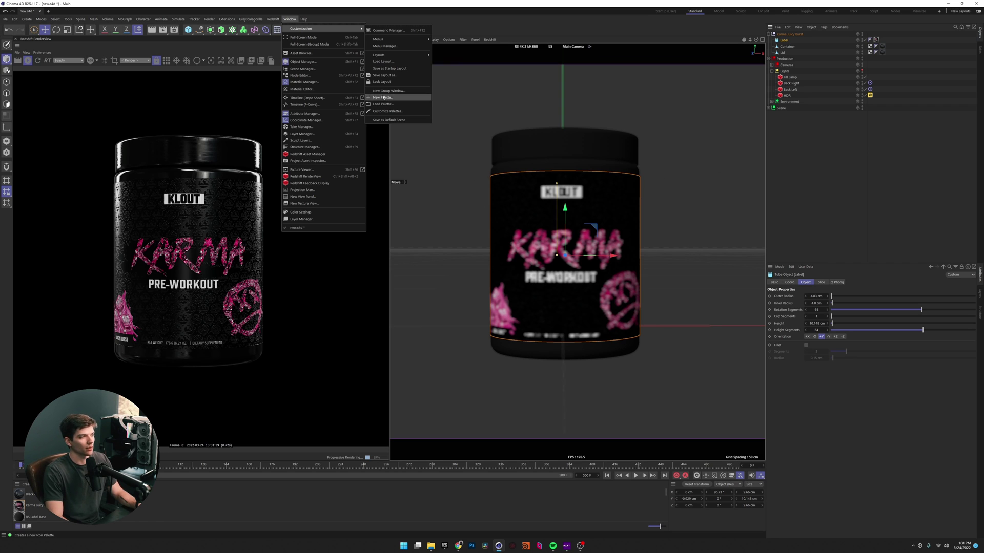
click(790, 159)
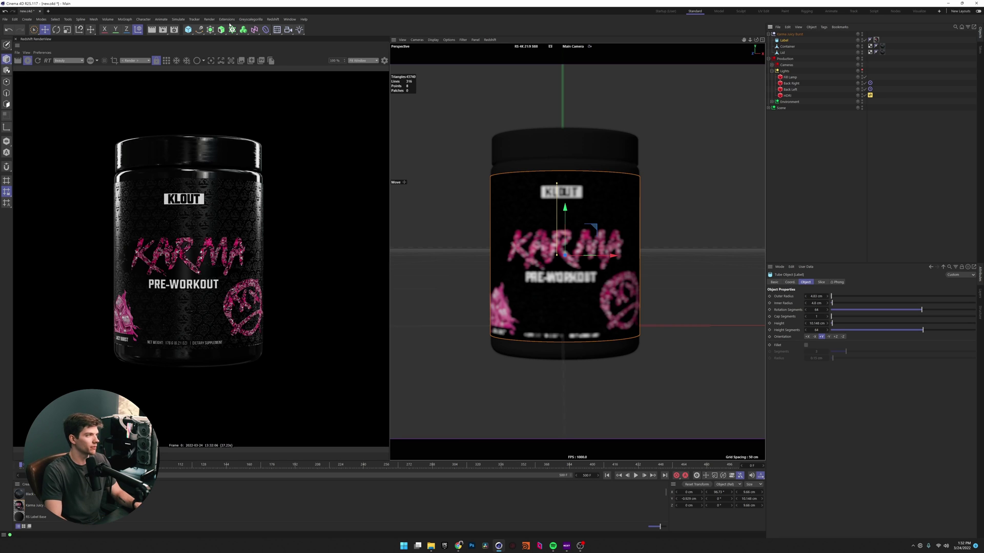
Open the Asset Browser over the render view and browse the FREQUENTLY USED MODELS and Lighting Setups categories
click(290, 19)
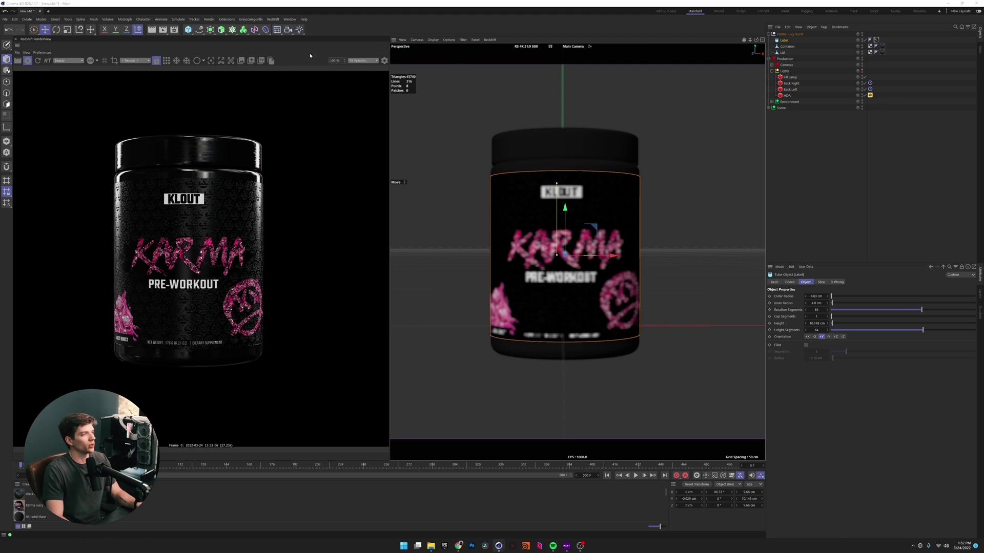
click(306, 53)
drag(359, 42, 126, 73)
click(127, 117)
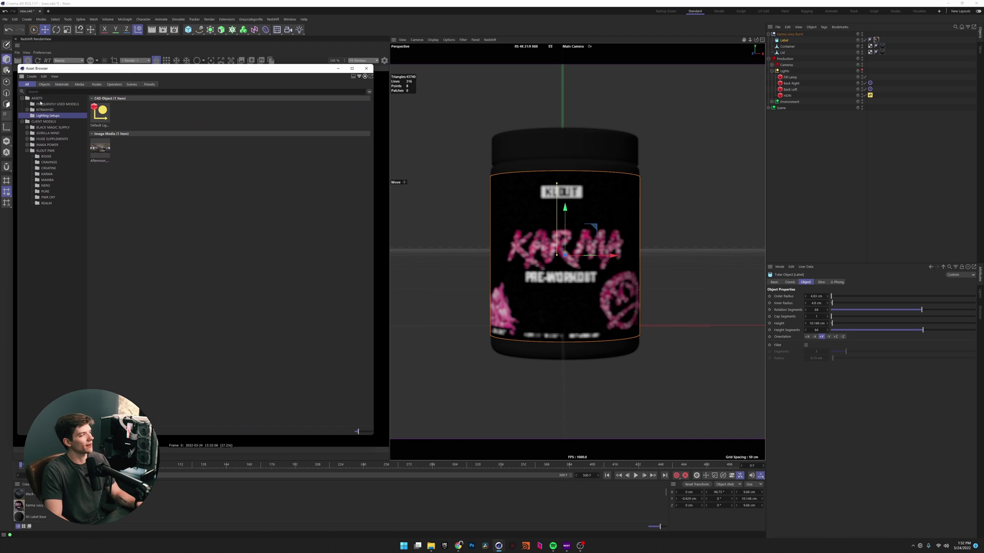
click(26, 151)
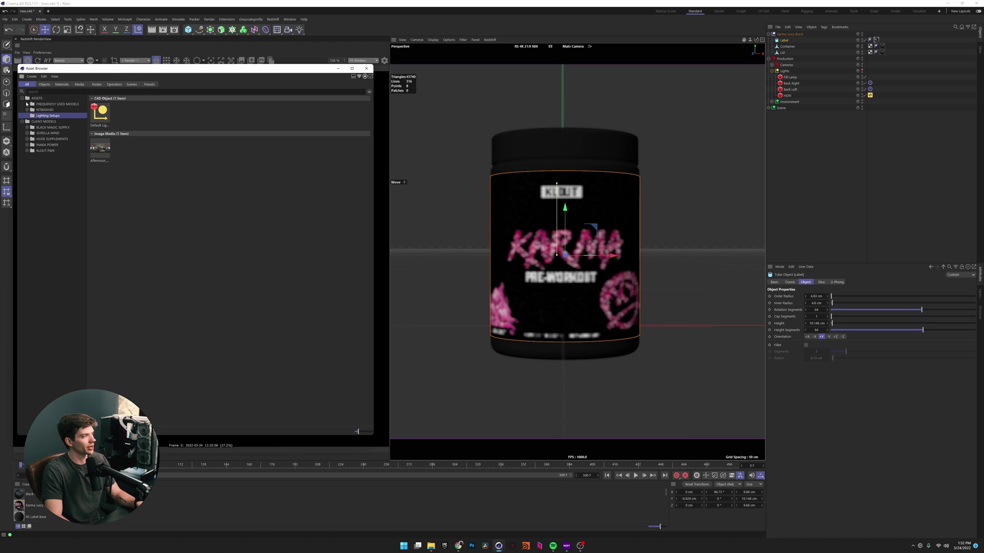
click(51, 104)
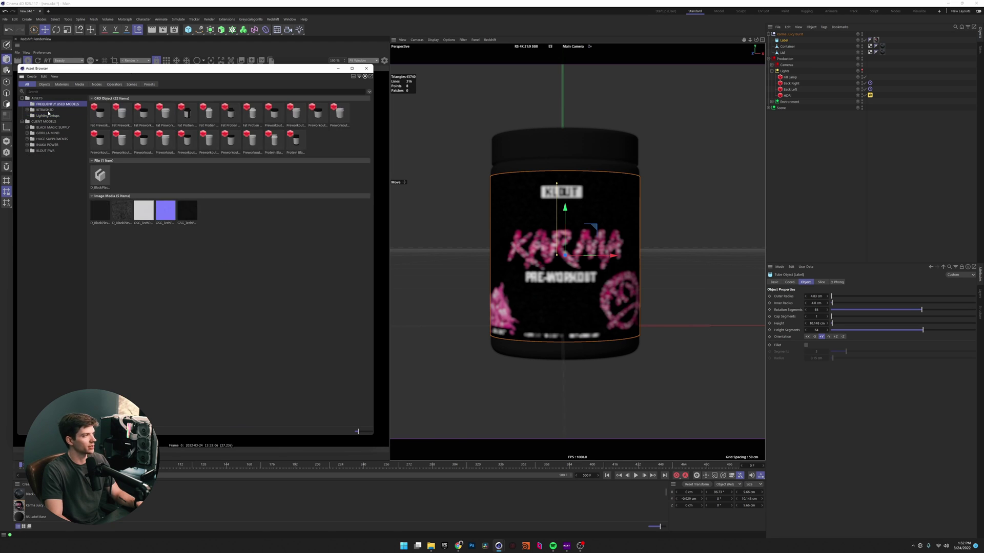
click(48, 116)
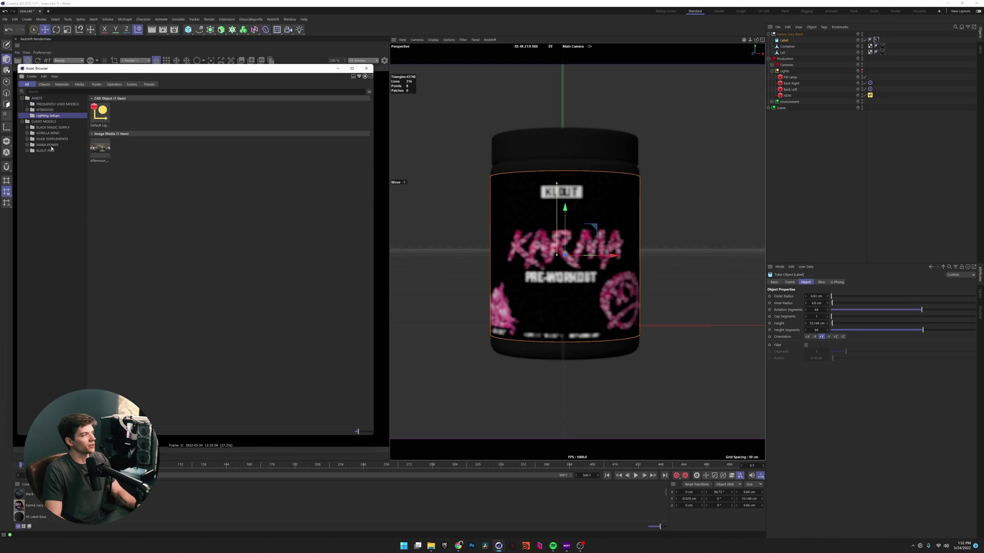
Create an asset category named Lighting Sample under ASSETS and open it
right_click(39, 99)
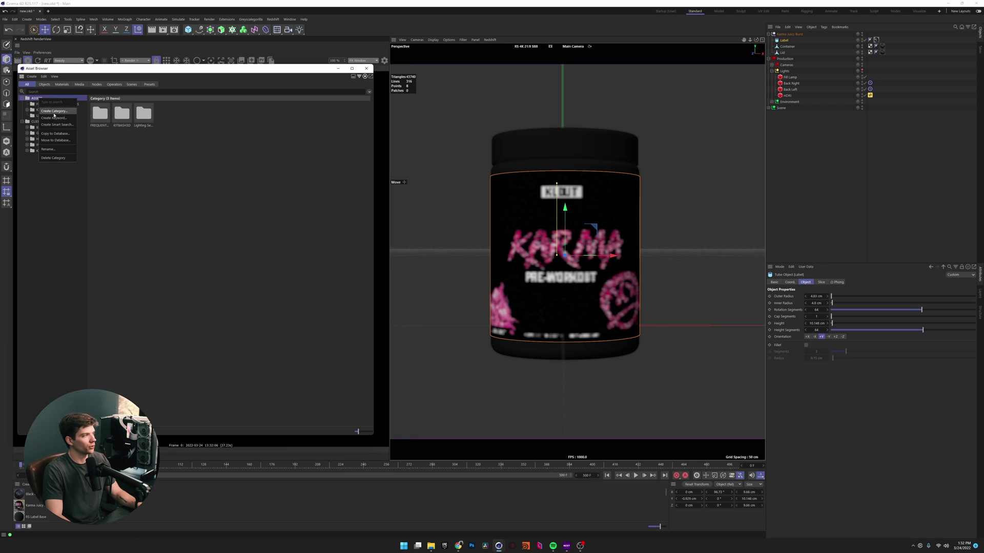
click(54, 110)
drag(52, 95, 225, 127)
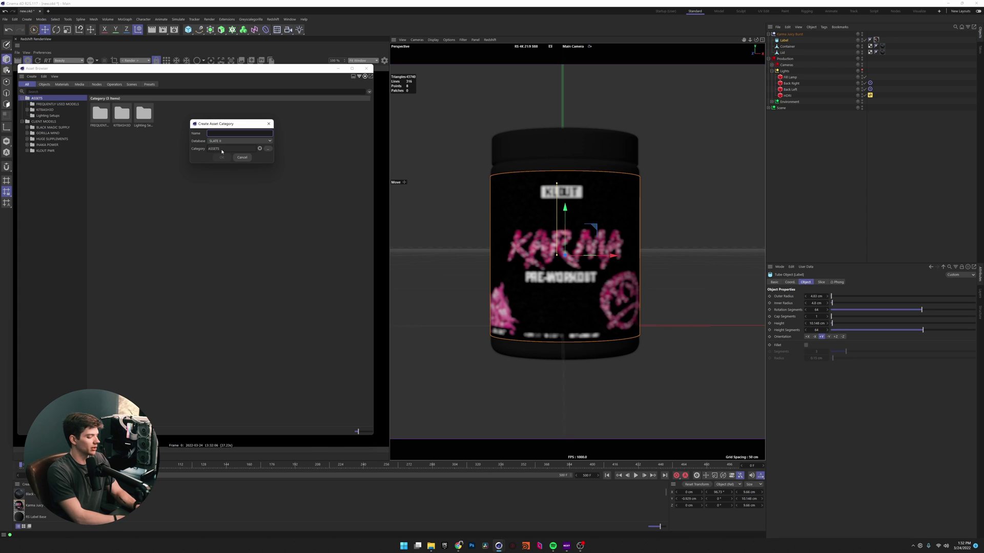
text(Li)
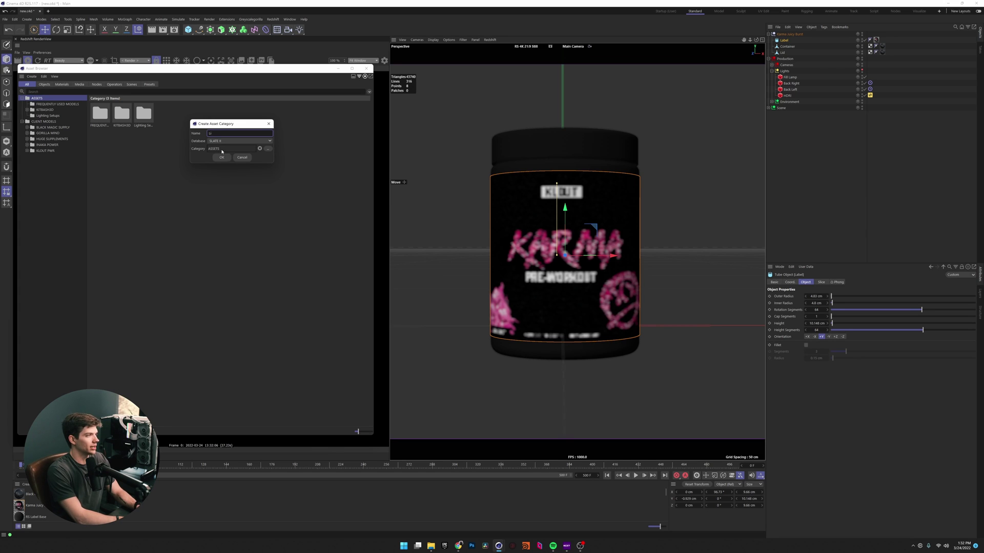
text(ghting Sample)
key(Return)
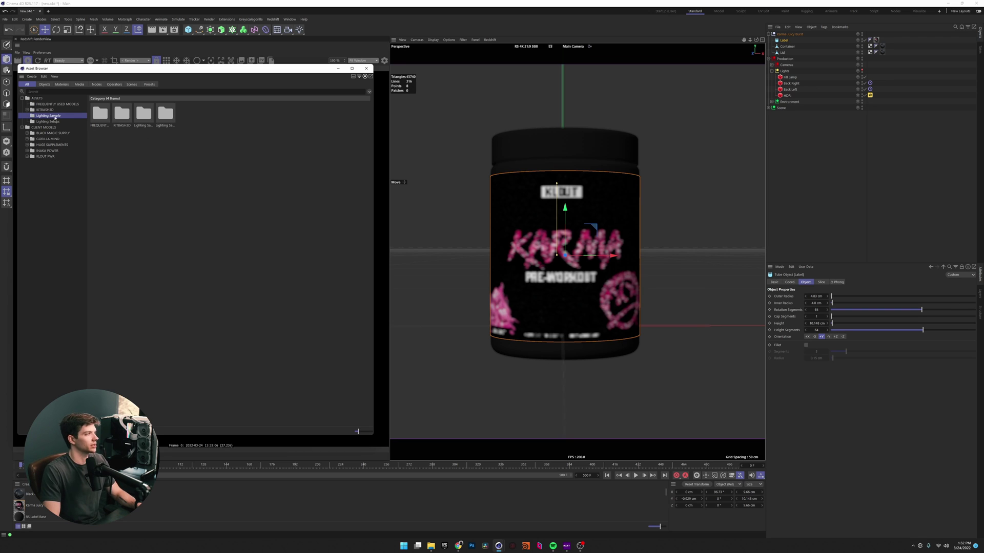
click(147, 110)
double_click(147, 112)
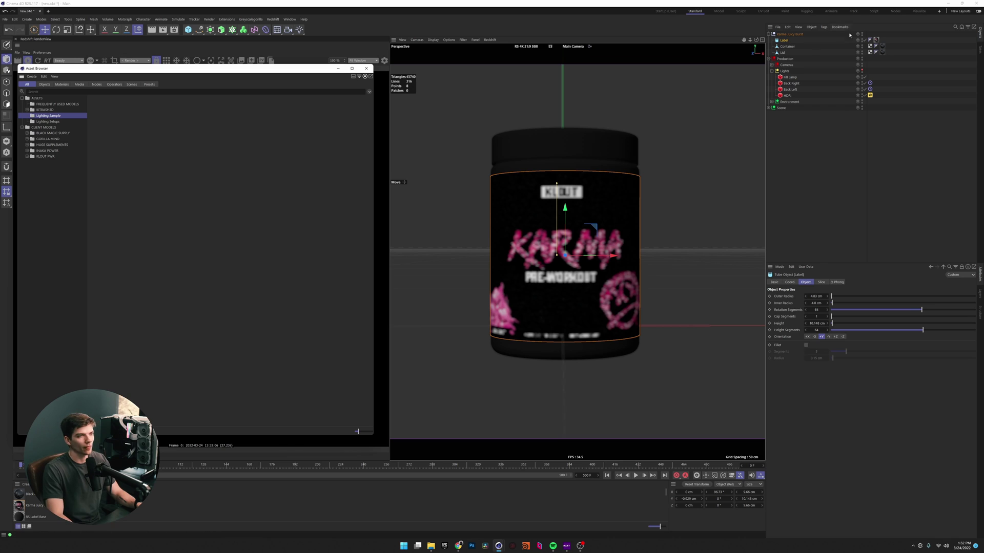
Collapse the Lights group in the object hierarchy and save it as an asset in the Lighting Sample category
click(785, 73)
click(771, 72)
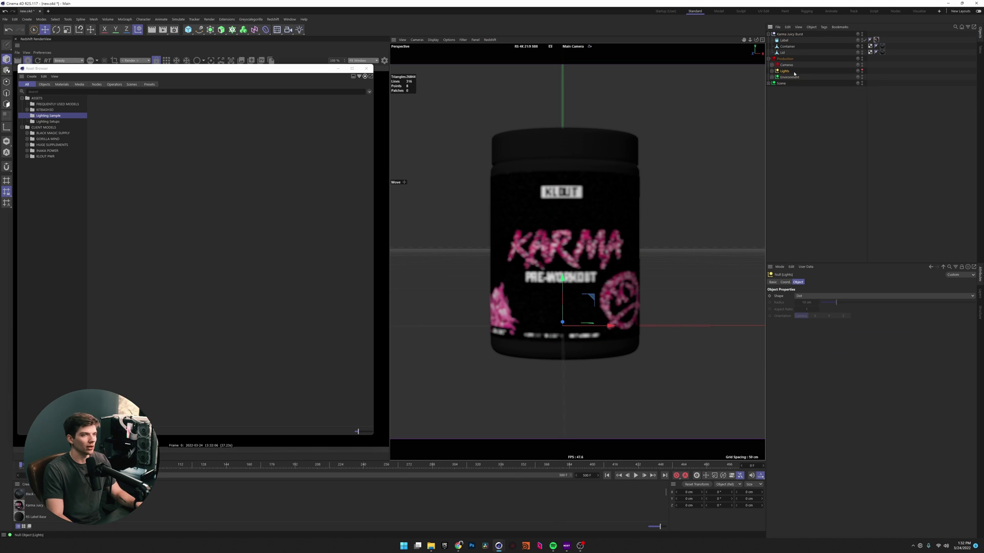
click(794, 85)
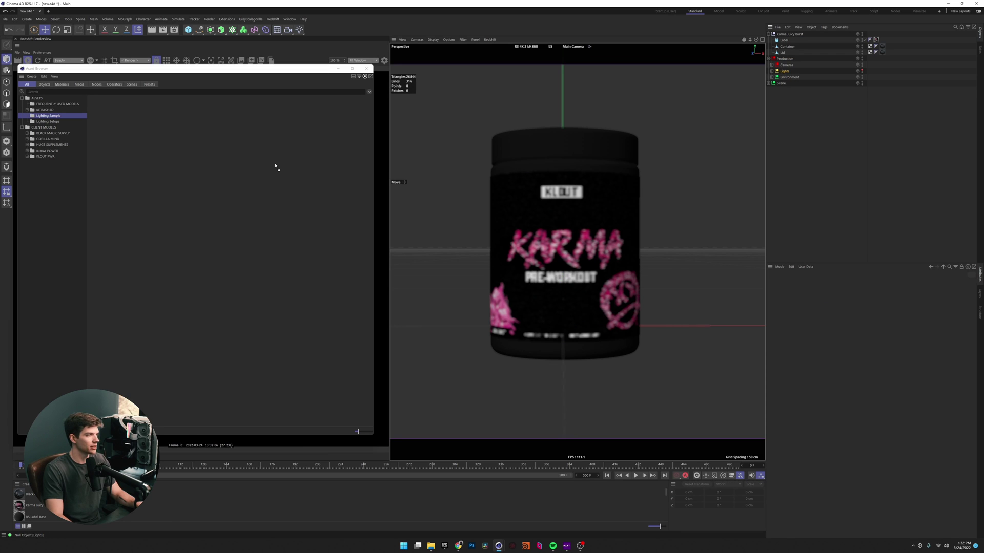
drag(275, 166, 274, 168)
click(264, 182)
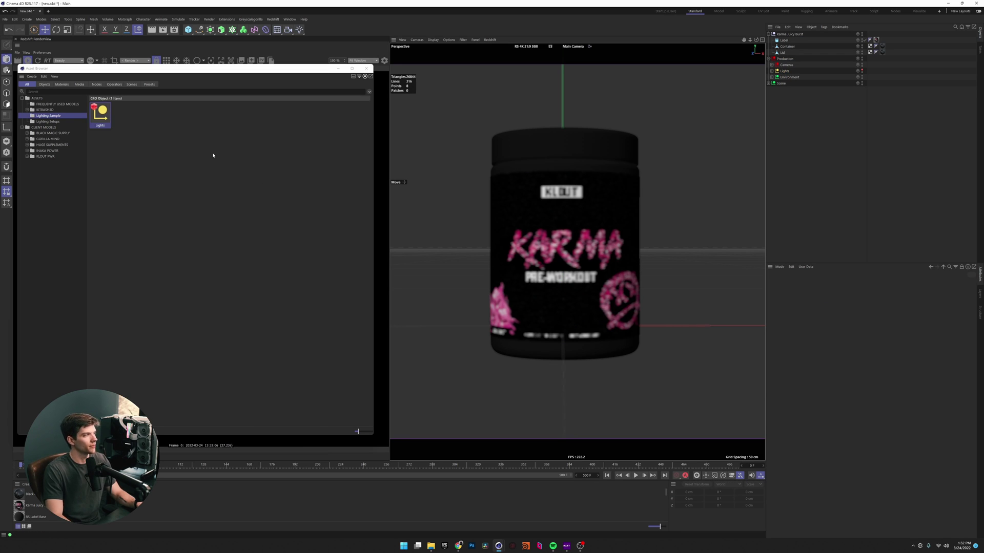
Delete the Lights group from the scene and move the Asset Browser aside to check the render without it
click(786, 71)
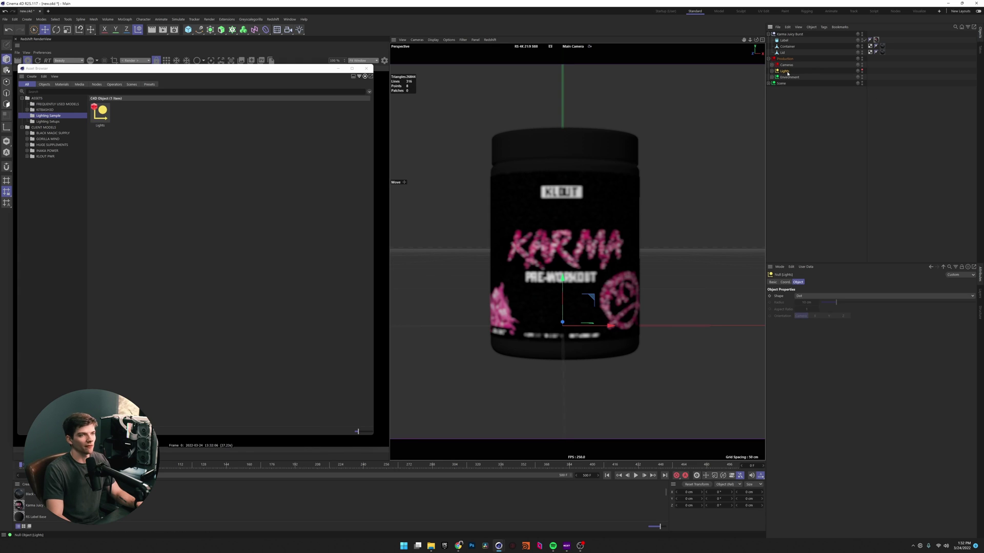
key(Delete)
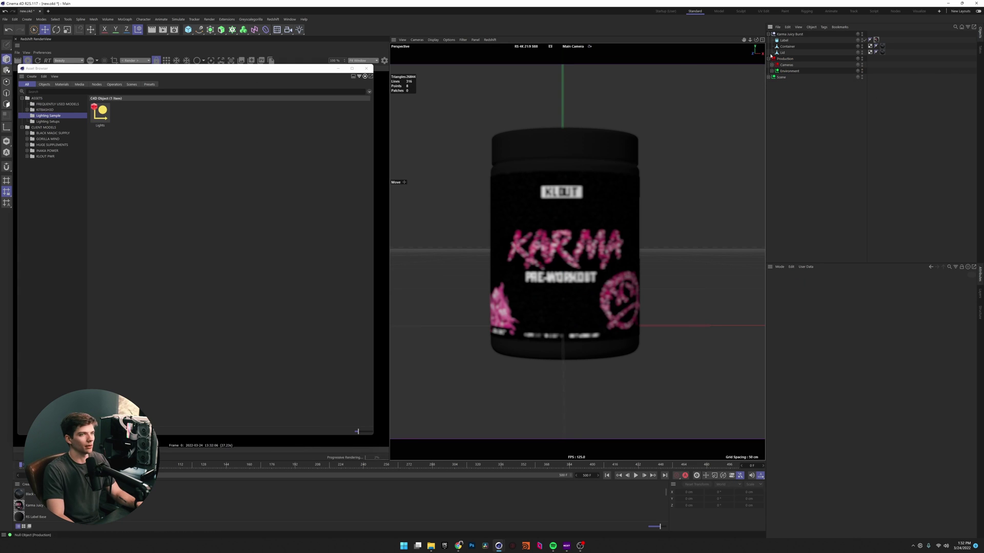
drag(302, 72, 647, 115)
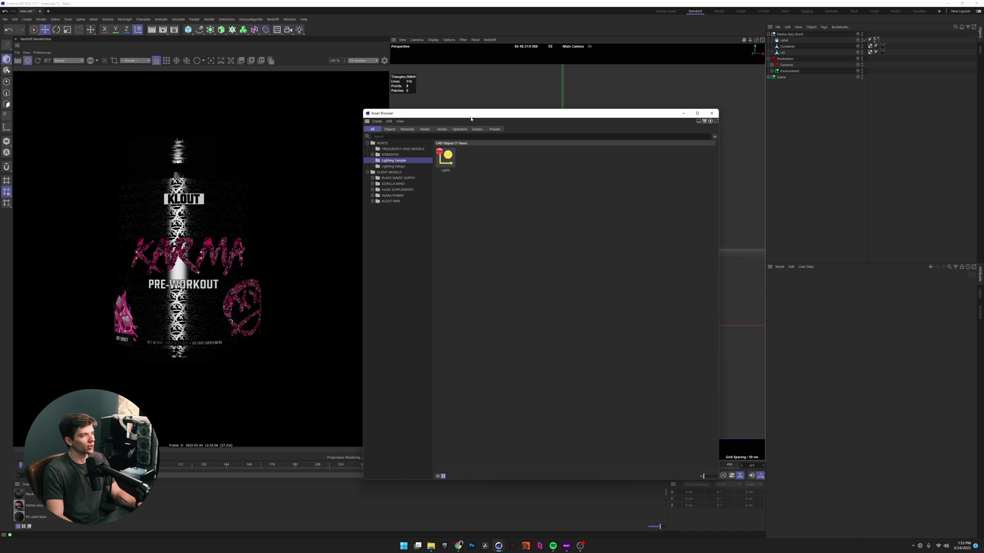
drag(497, 117, 159, 84)
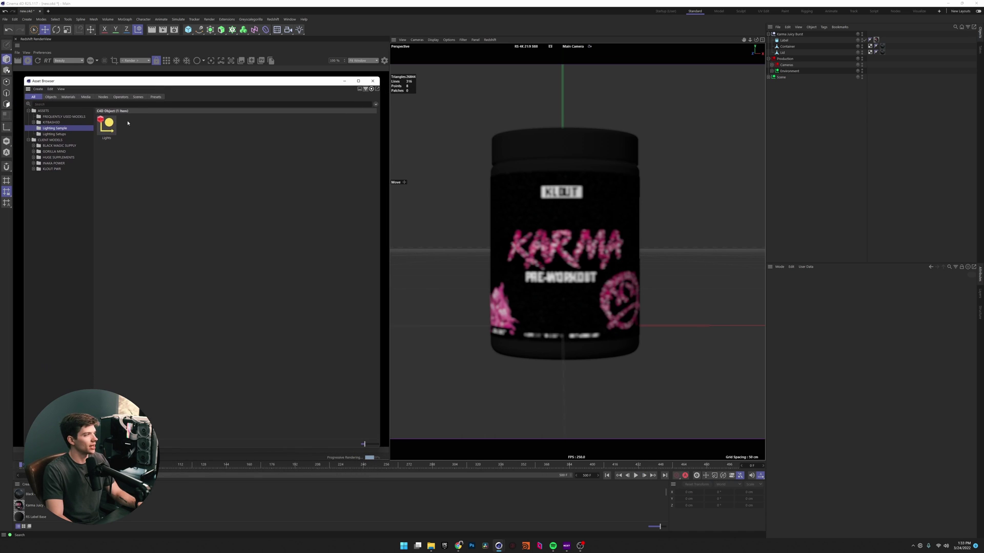
Add the Lights asset from the Lighting Sample category to the scene and minimize the Asset Browser
drag(106, 130, 359, 153)
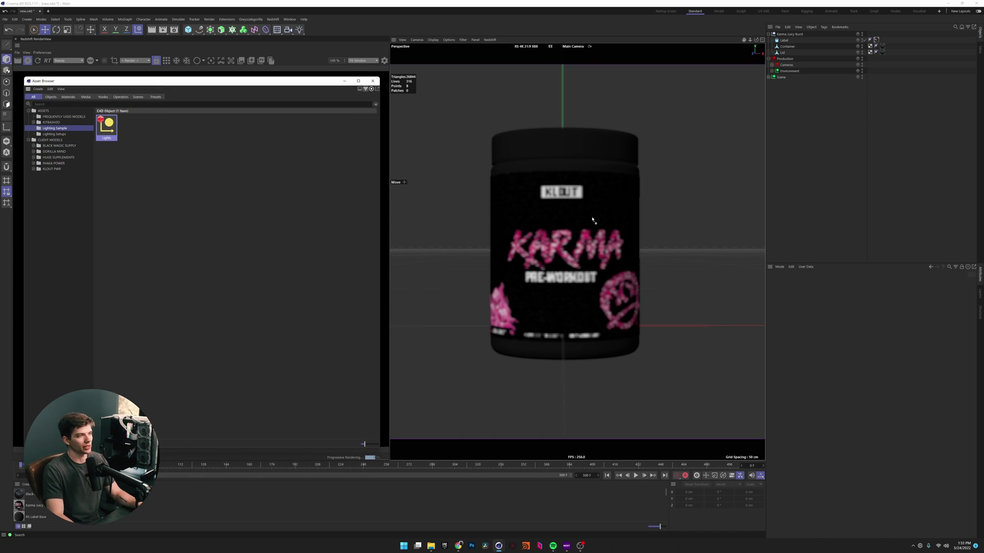
drag(592, 221, 592, 220)
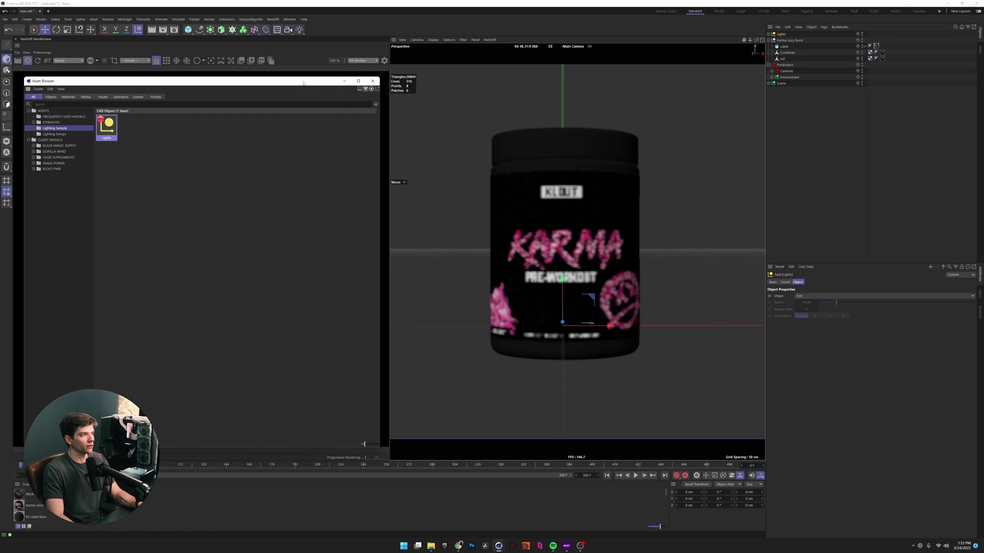
click(344, 82)
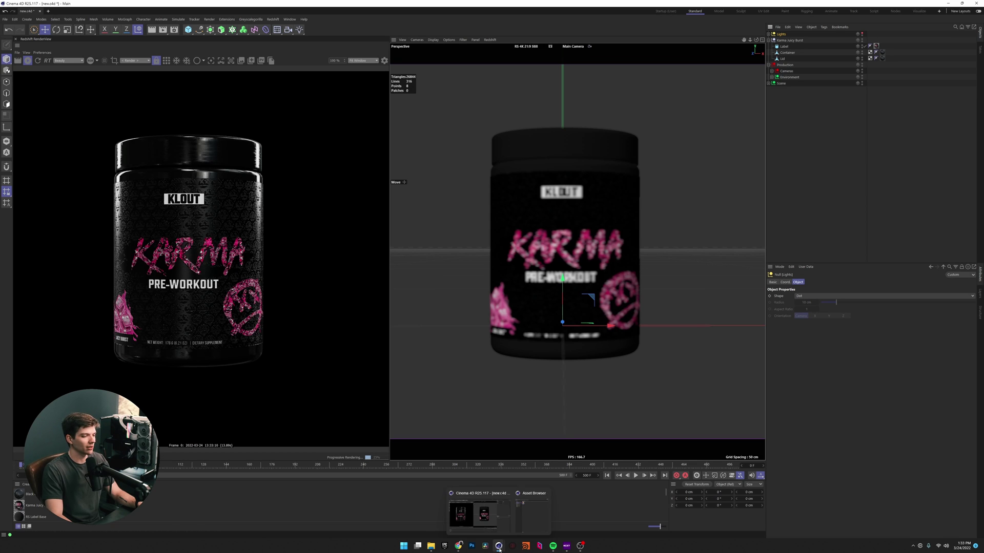
Expand the Lights group, set Label as the target object of the Back Left light's Target tag, and close the Asset Browser
click(532, 513)
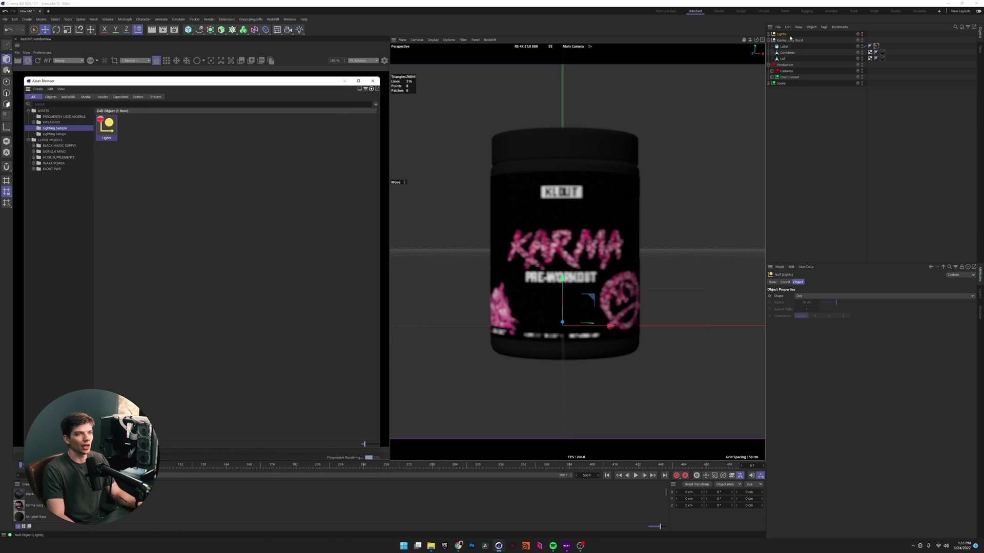
click(768, 33)
click(870, 58)
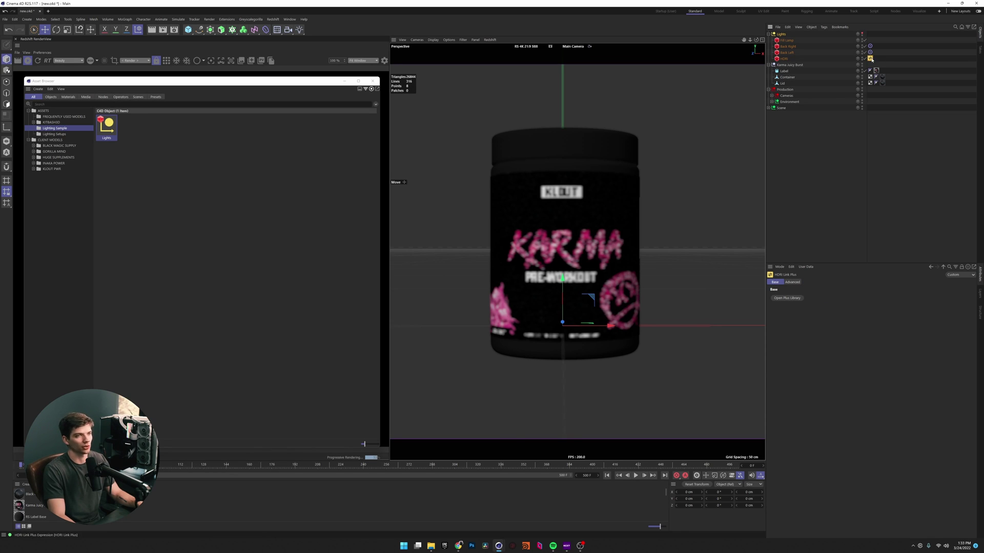
click(871, 52)
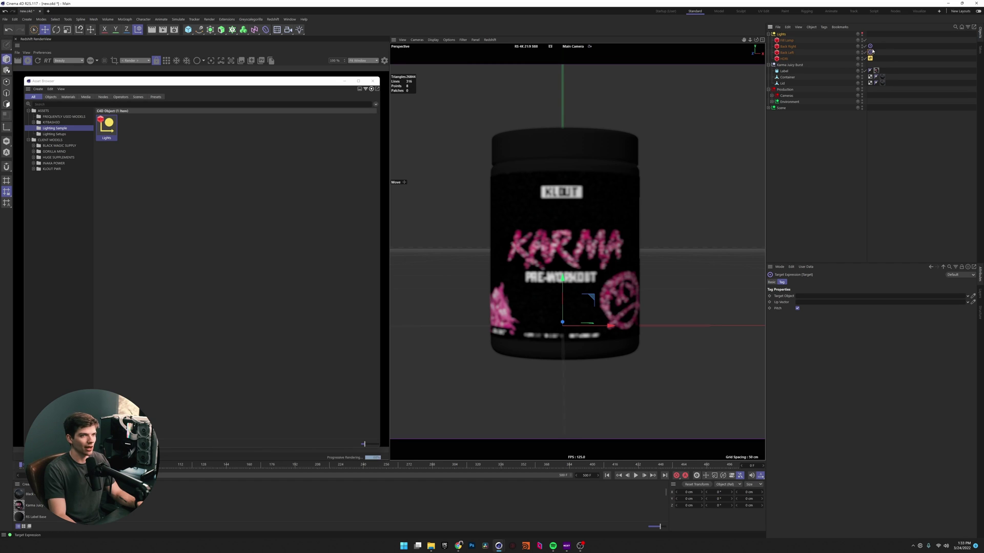
drag(784, 71, 801, 297)
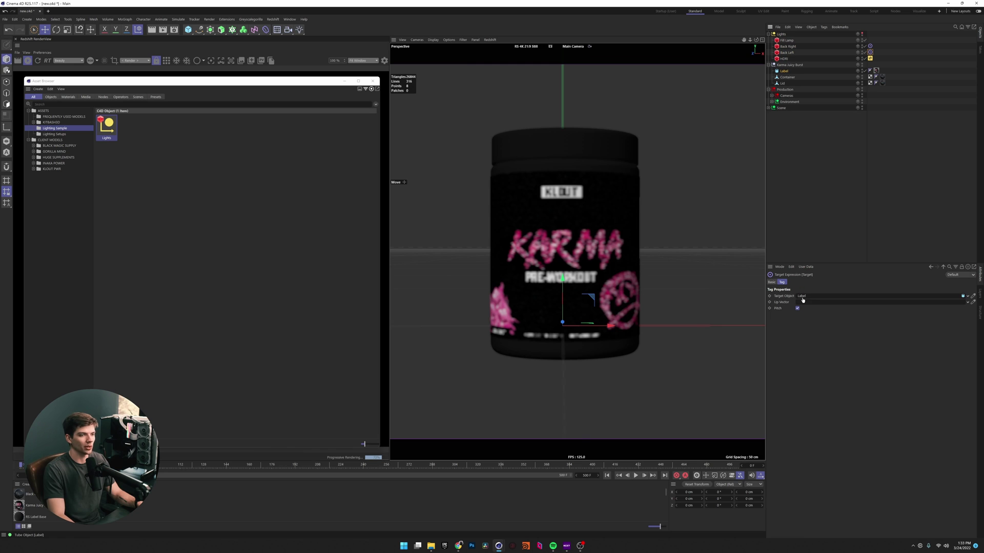
click(372, 81)
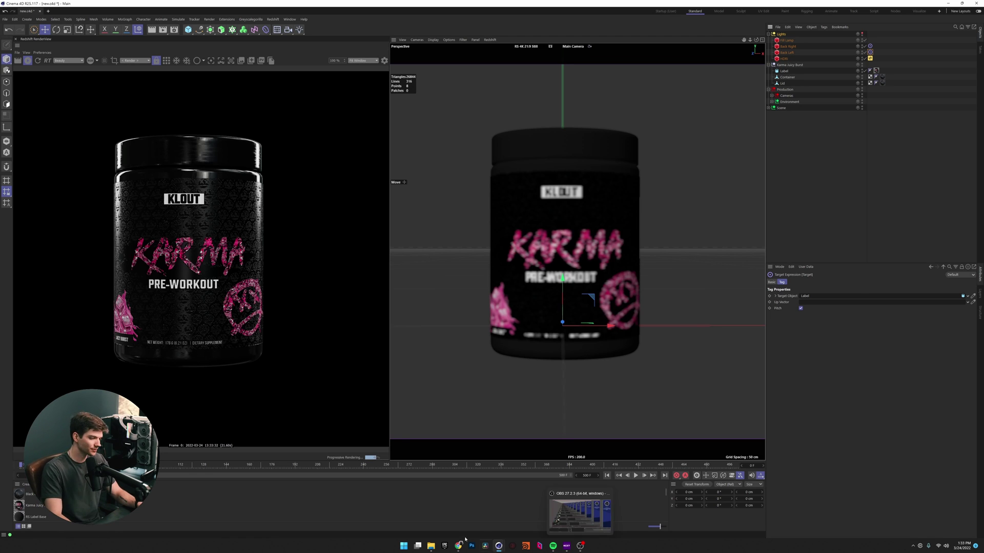
mouse_move(430, 547)
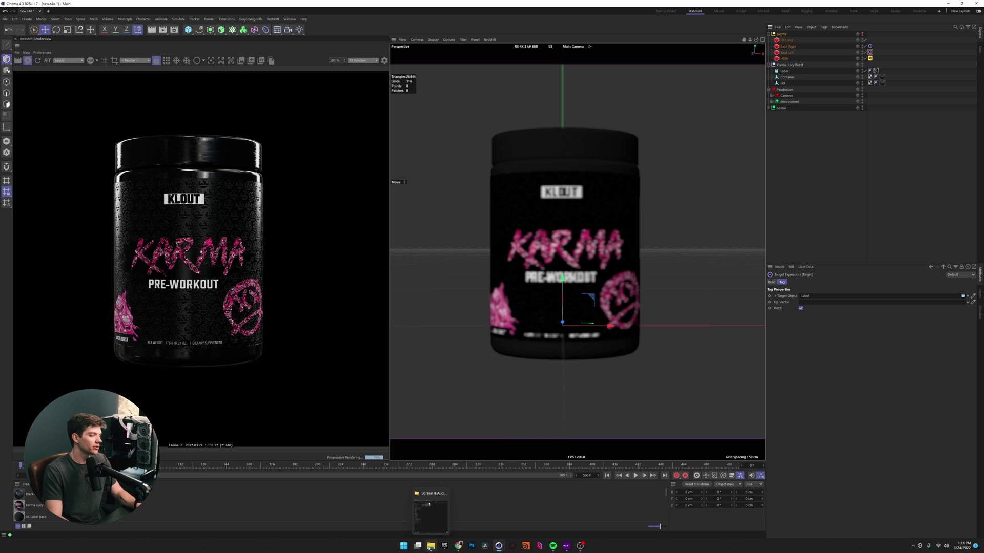
click(430, 548)
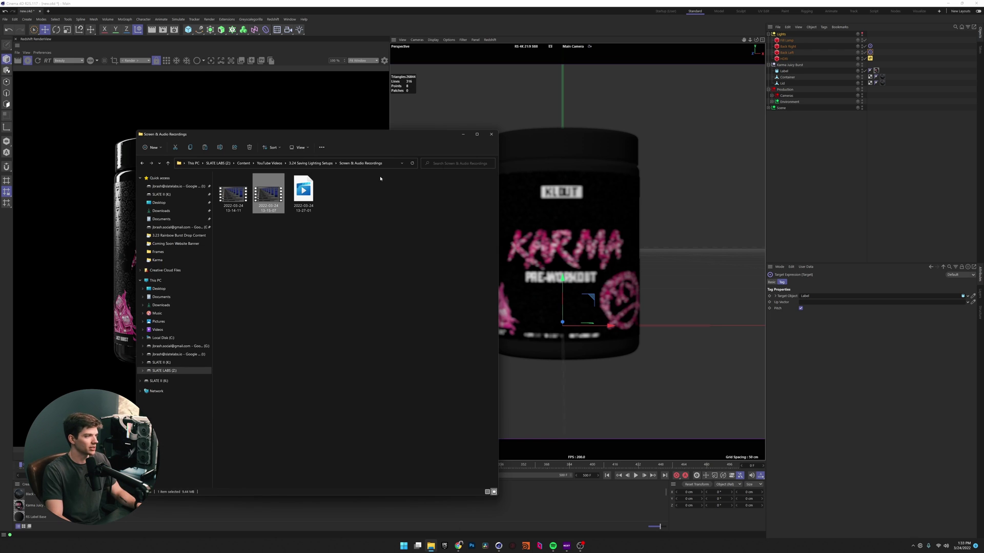
click(648, 239)
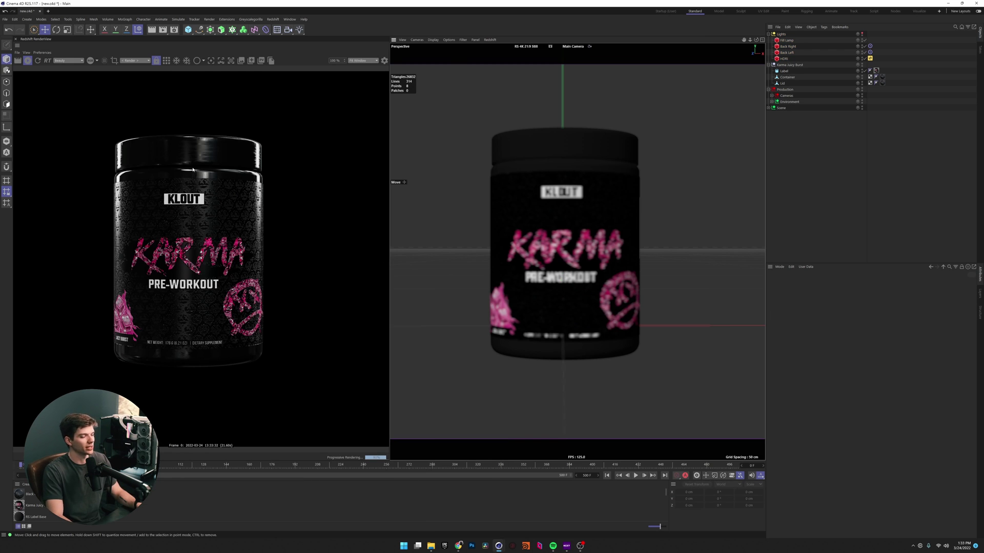
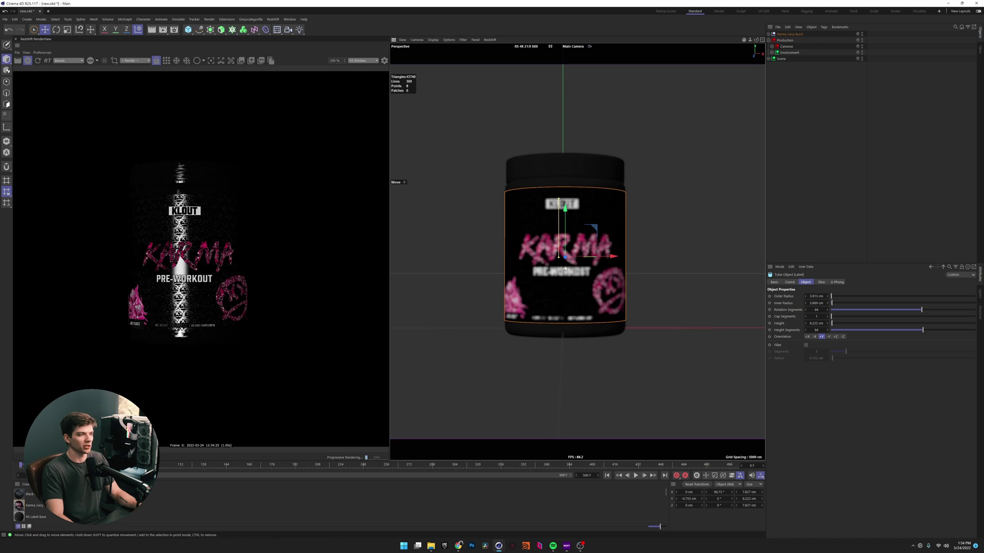
click(801, 191)
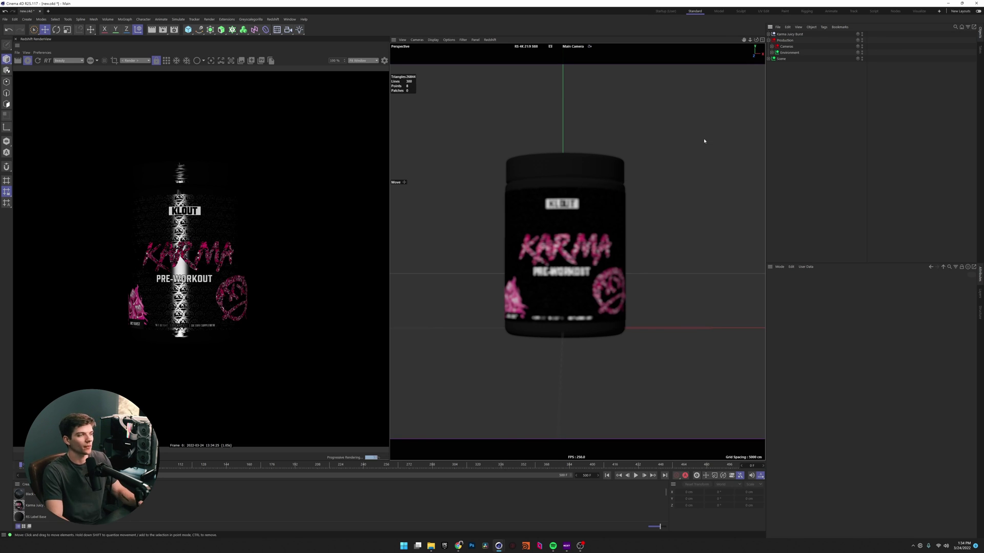
click(773, 53)
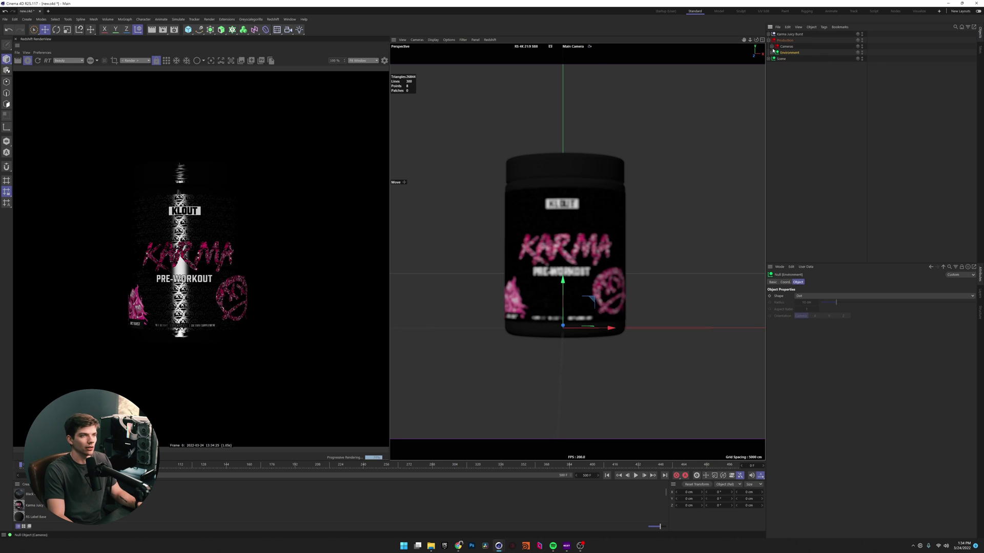
click(430, 178)
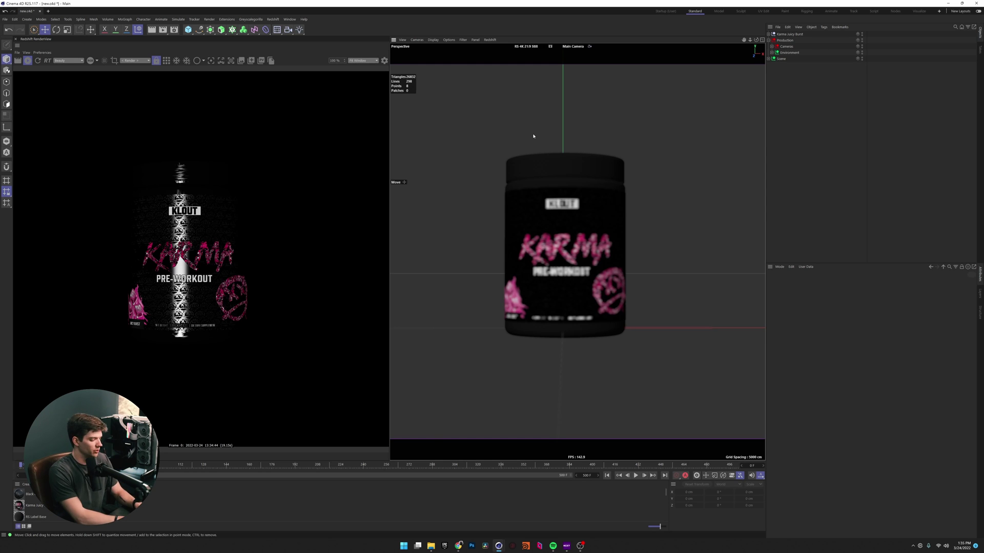
Create a new null object and rename it Dark Lighting
key(shift+c)
text(null)
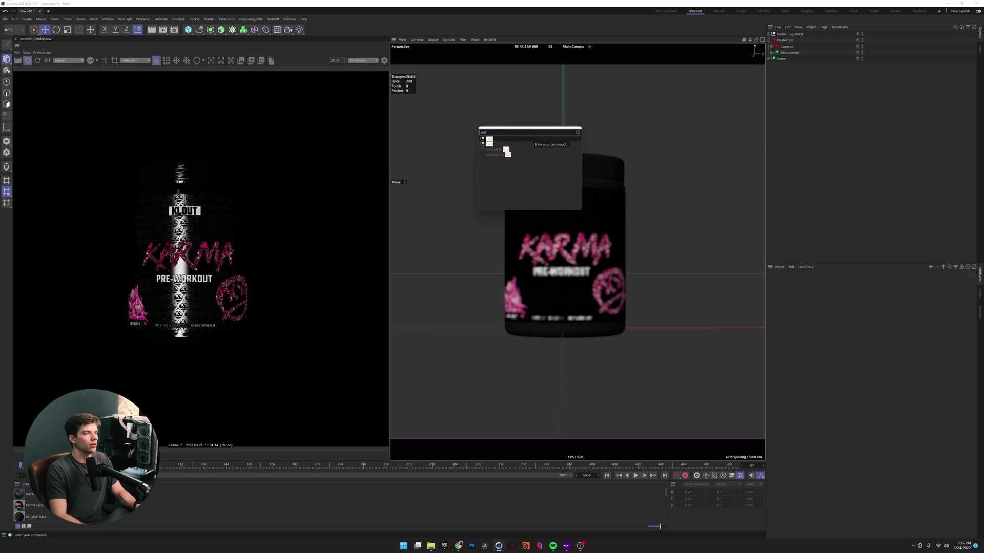
drag(483, 139, 500, 137)
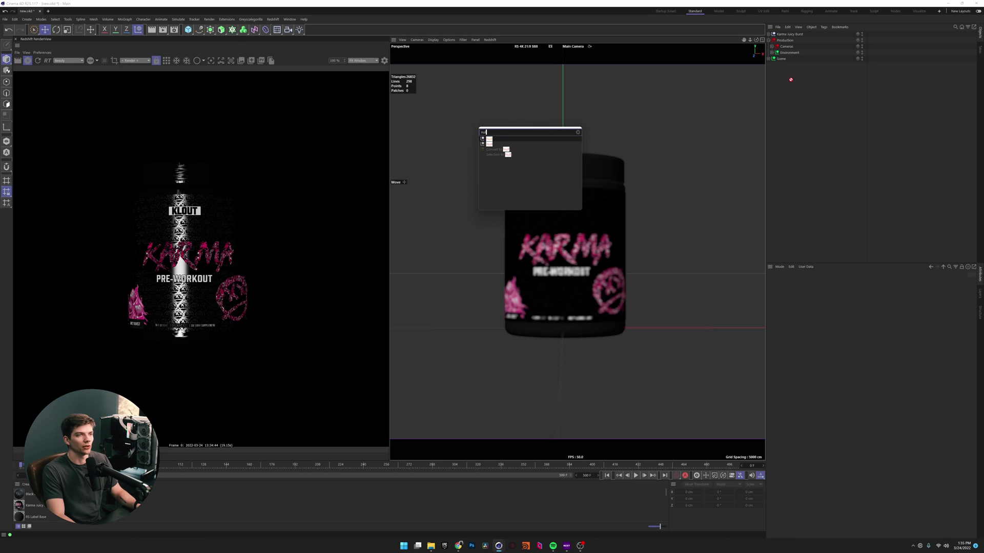
drag(790, 80, 570, 107)
click(490, 139)
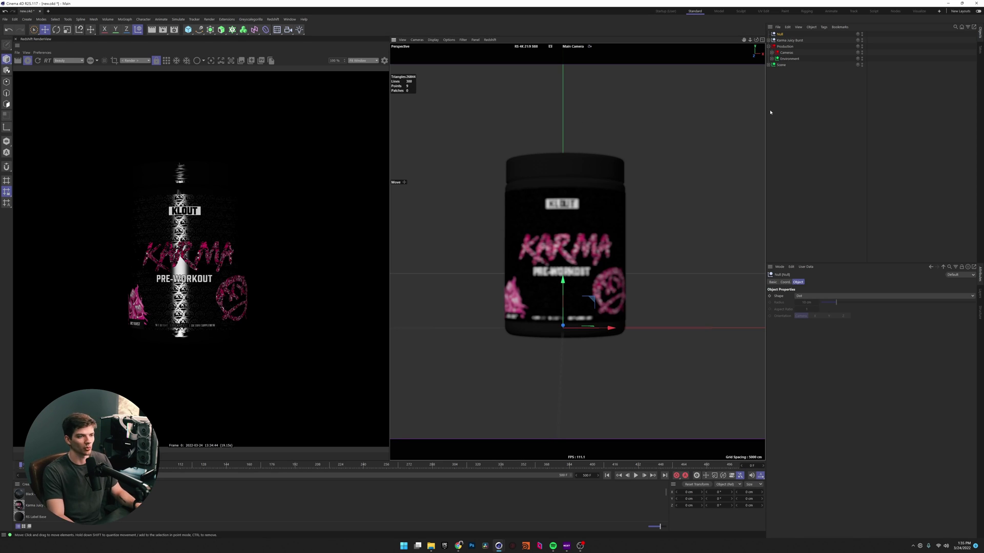
click(791, 75)
click(781, 35)
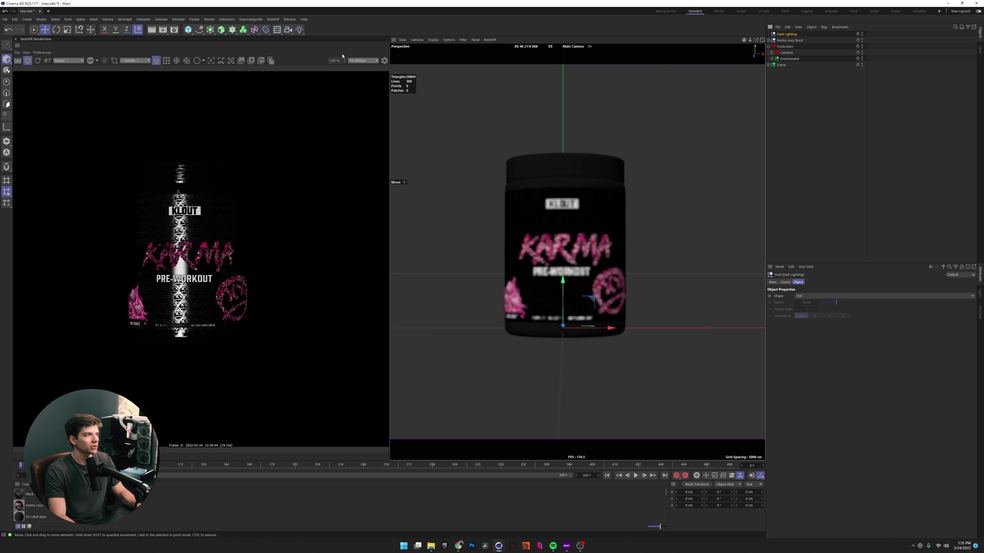
Add a Redshift Dome Light and place it inside the Dark Lighting null
click(273, 19)
mouse_move(308, 33)
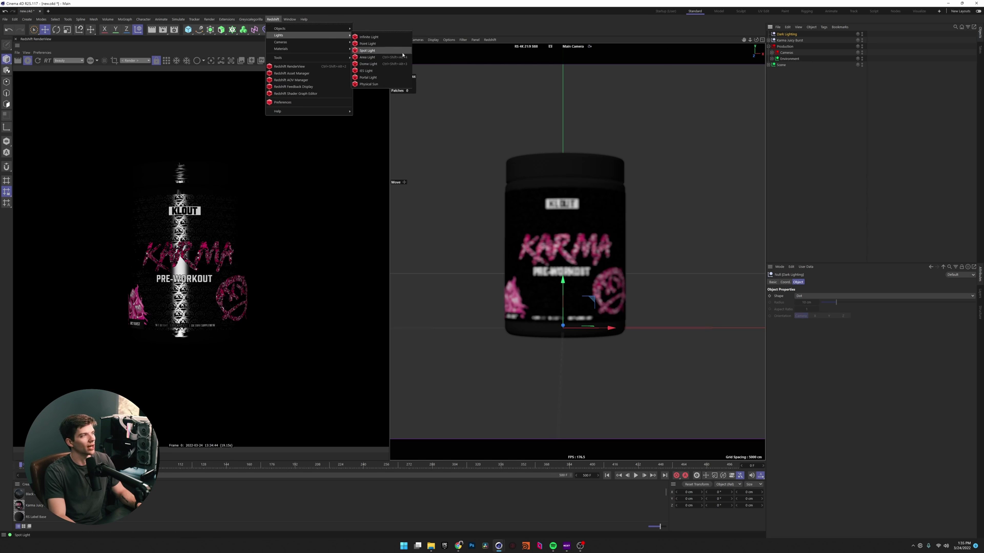
click(371, 66)
drag(789, 35, 787, 40)
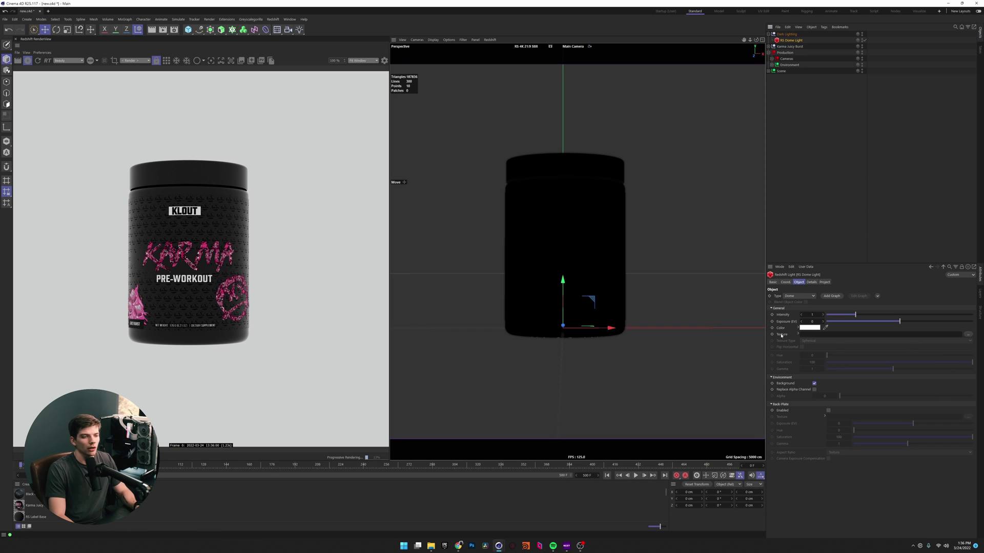
Start choosing a texture file for the dome light and browse to the 3D Resources folder
click(850, 334)
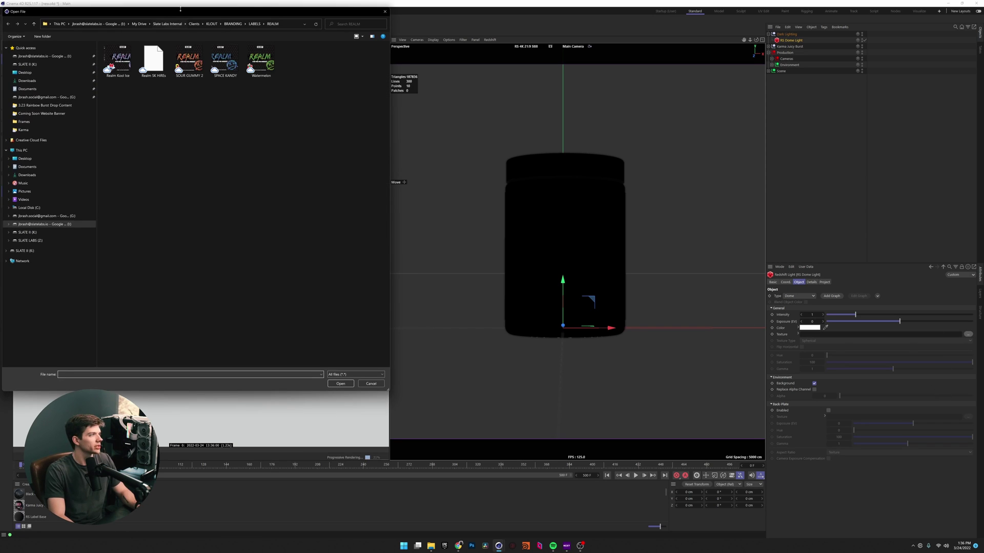
drag(180, 9, 376, 64)
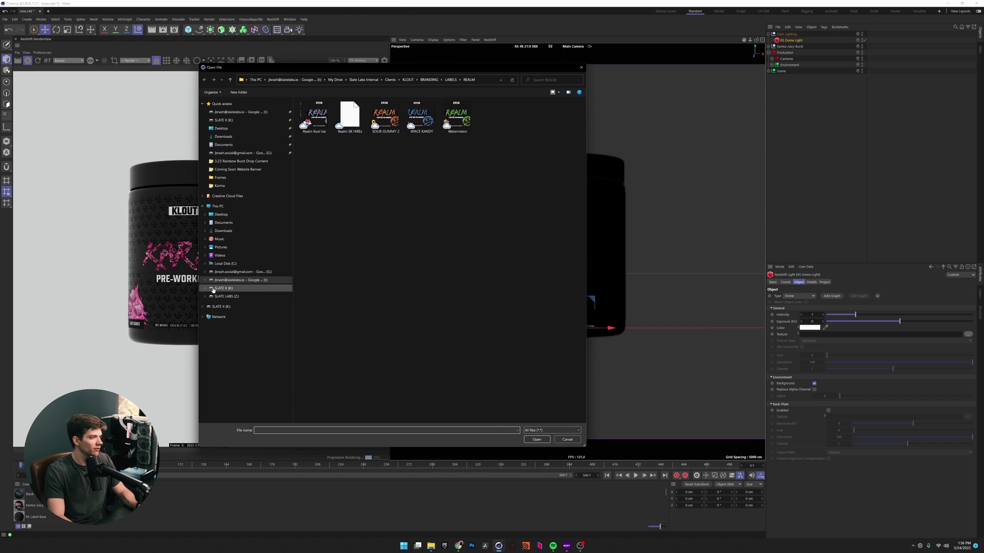
click(225, 296)
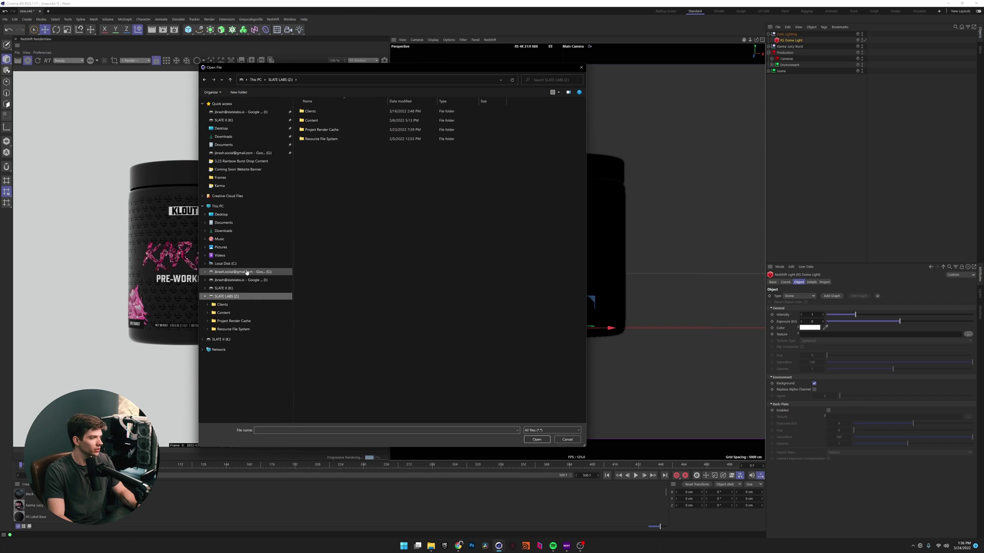
click(218, 206)
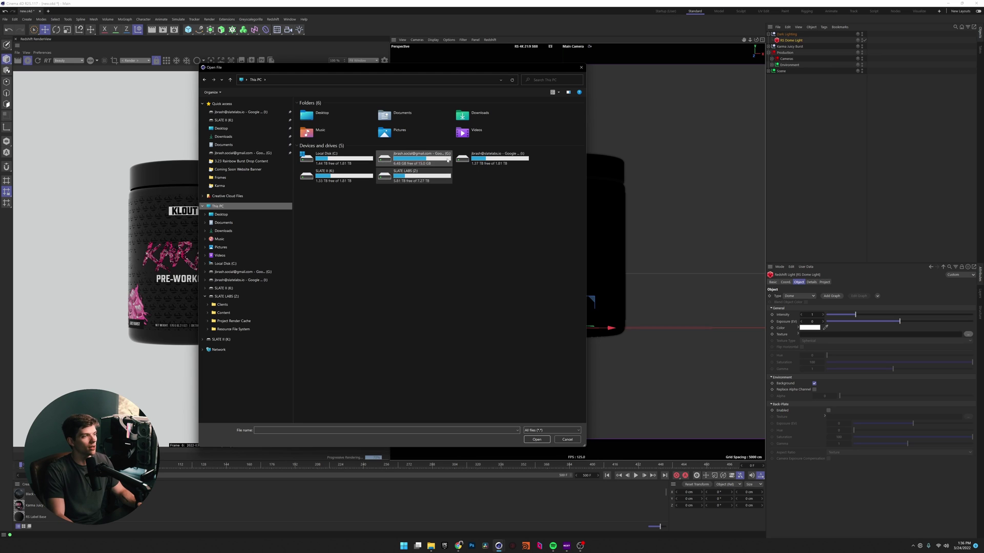
double_click(338, 175)
double_click(328, 120)
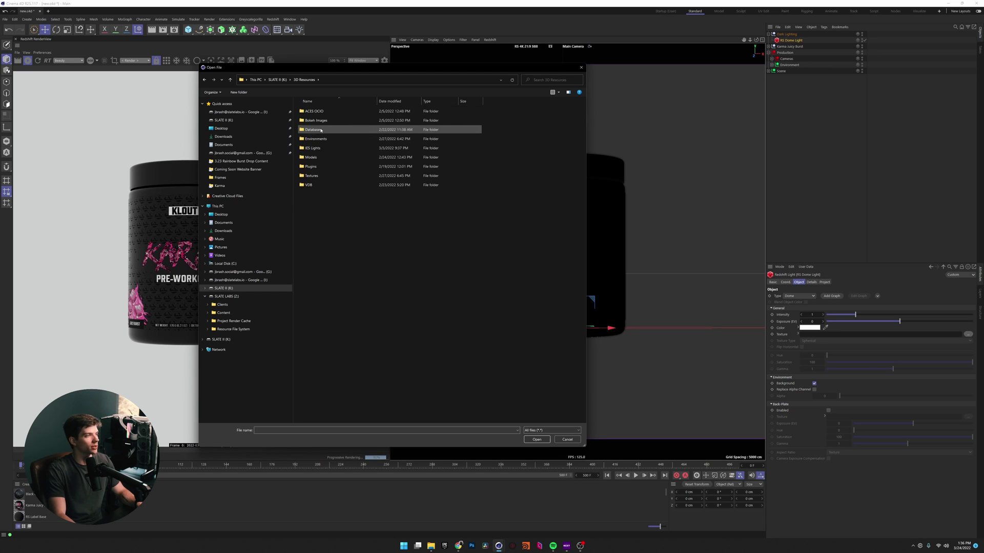
Load ALM2_Quasar_Random_sm.exr from Databases, GSG, hdris, Area Light Maps Vol 2 as the dome light's texture, without copying it into the project
double_click(328, 129)
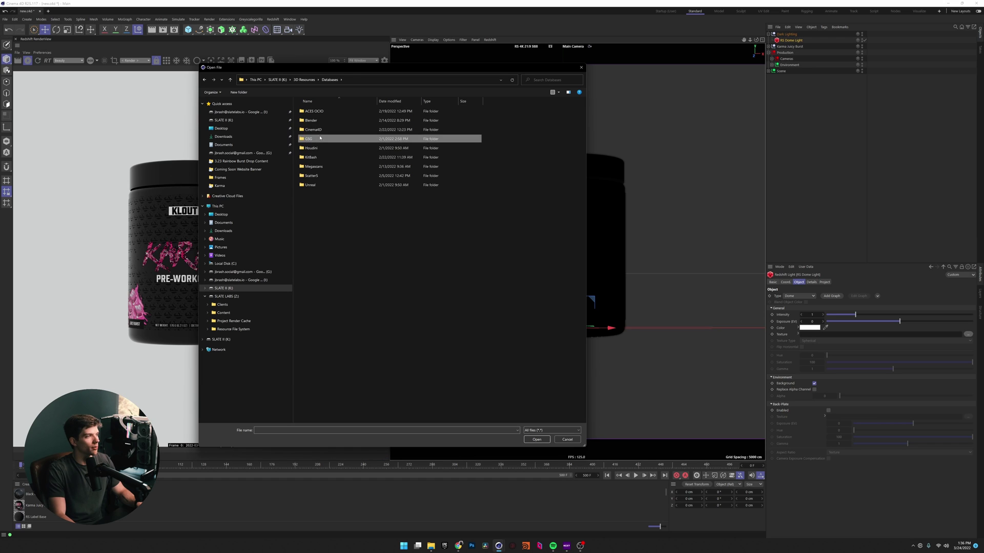
double_click(310, 139)
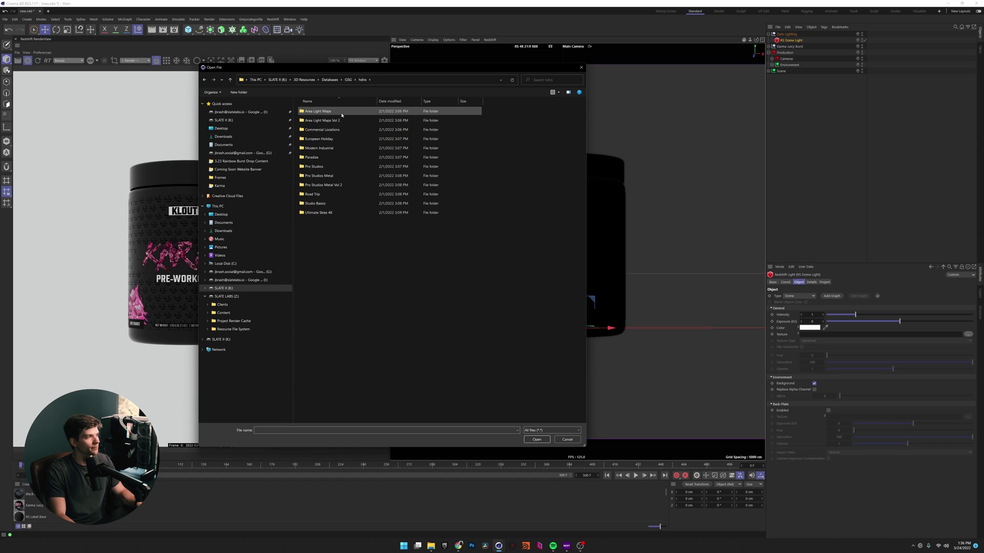
double_click(322, 120)
double_click(314, 110)
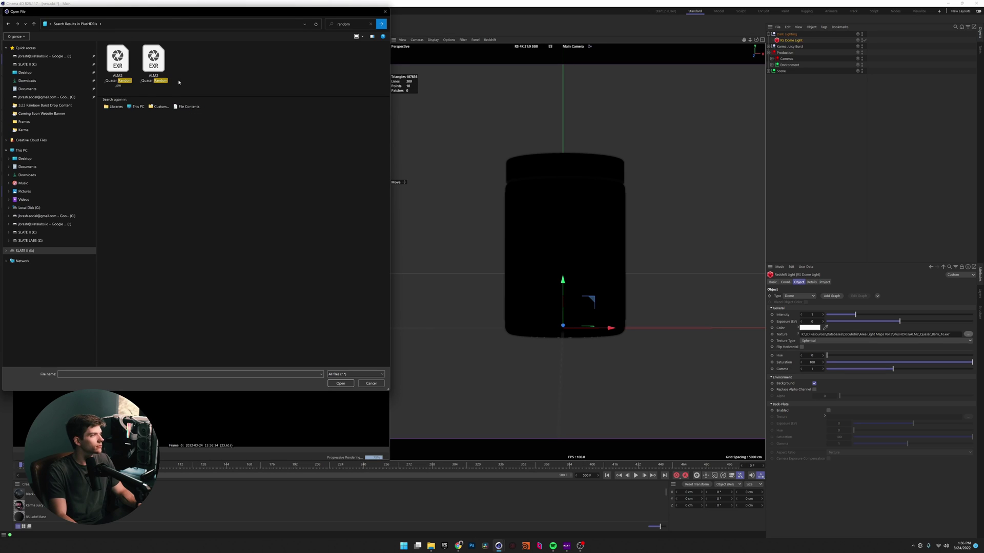
double_click(117, 59)
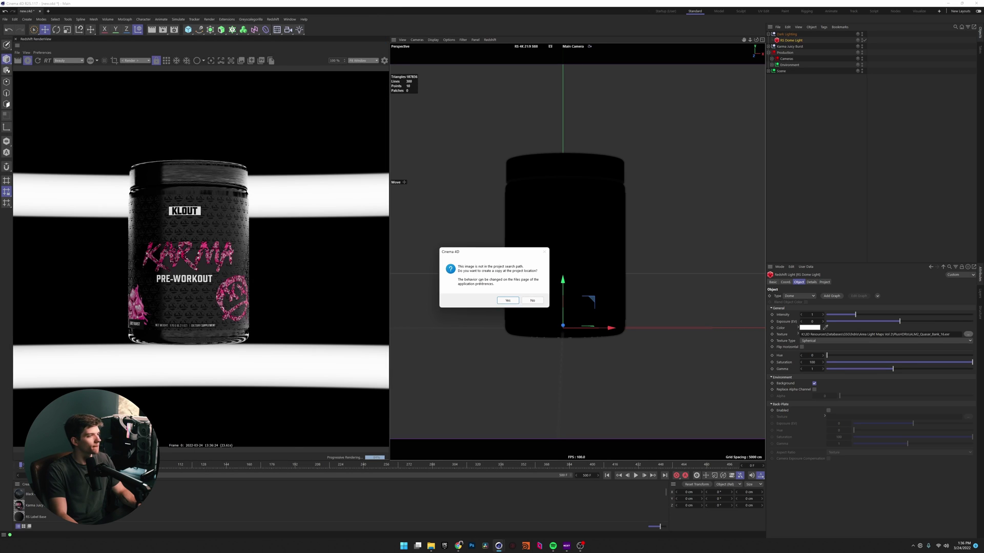
click(532, 301)
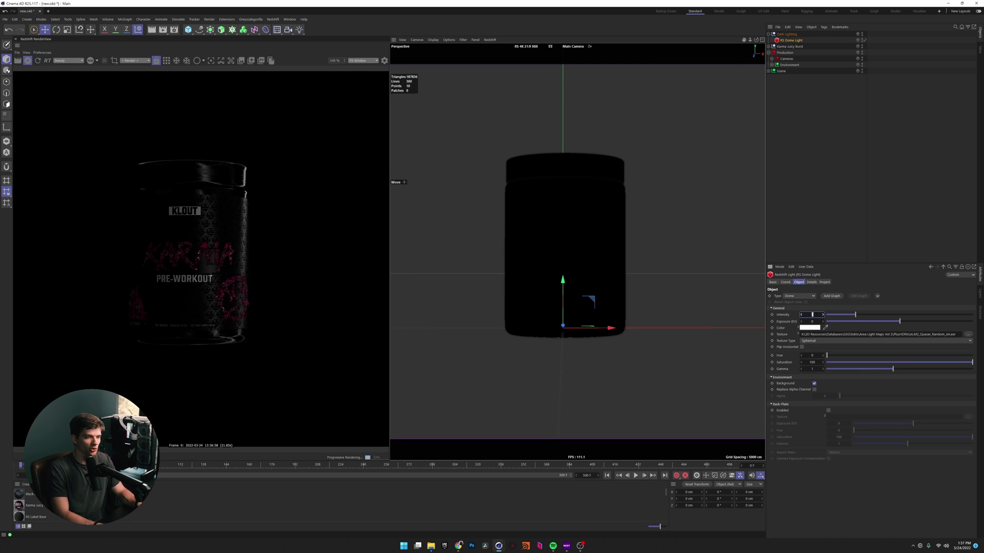
Set the dome light's intensity to 5 and rotate it to turn the light strips around the container
text(5)
key(Return)
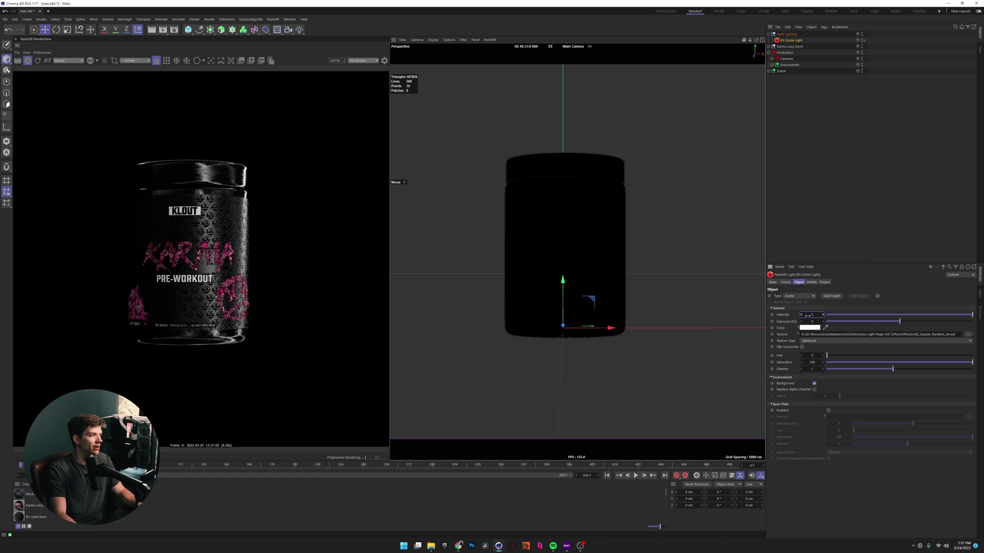
key(r)
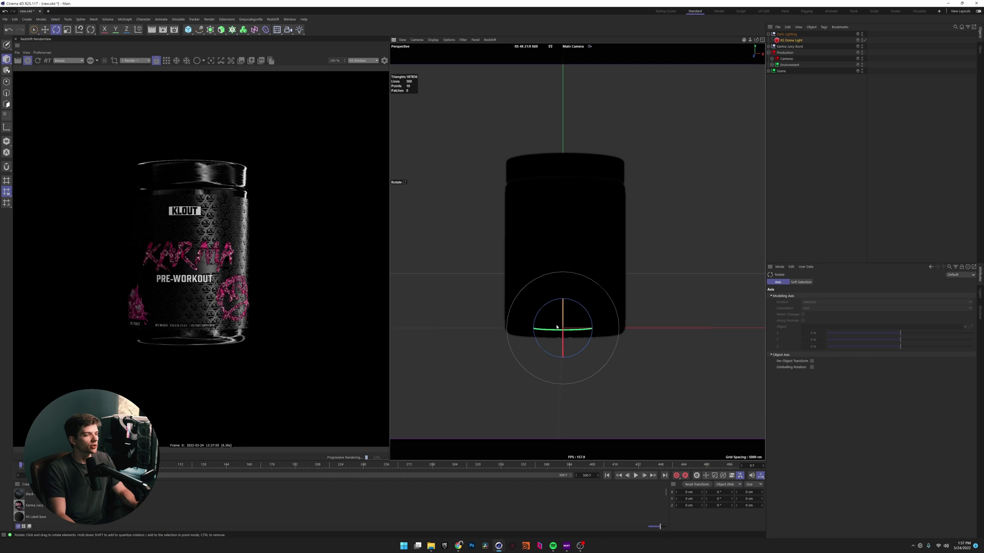
mouse_move(568, 352)
mouse_down()
mouse_move(560, 340)
mouse_move(600, 362)
mouse_move(608, 380)
mouse_move(628, 379)
mouse_move(619, 414)
mouse_up()
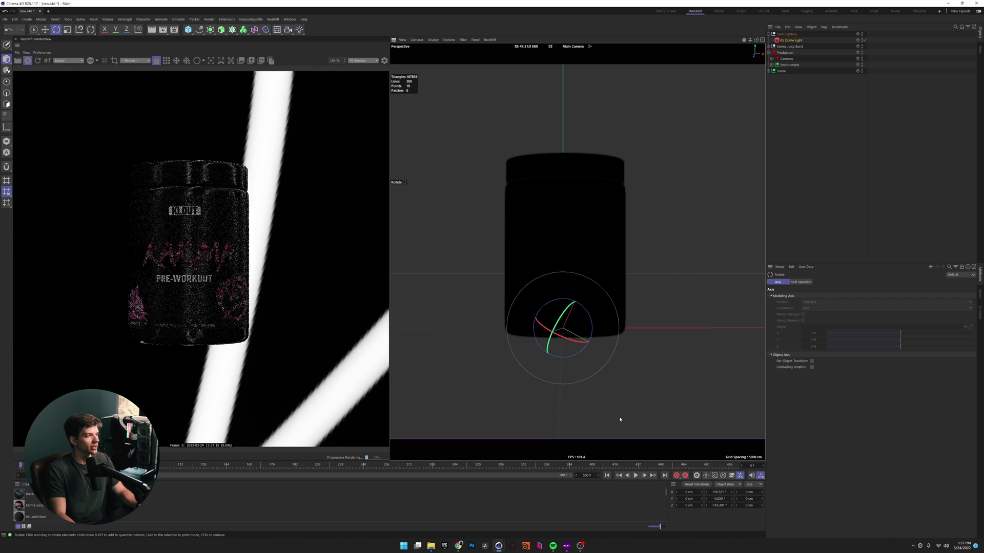
Disable the dome light's background and rotate the light further to place highlights along both edges of the container
click(791, 40)
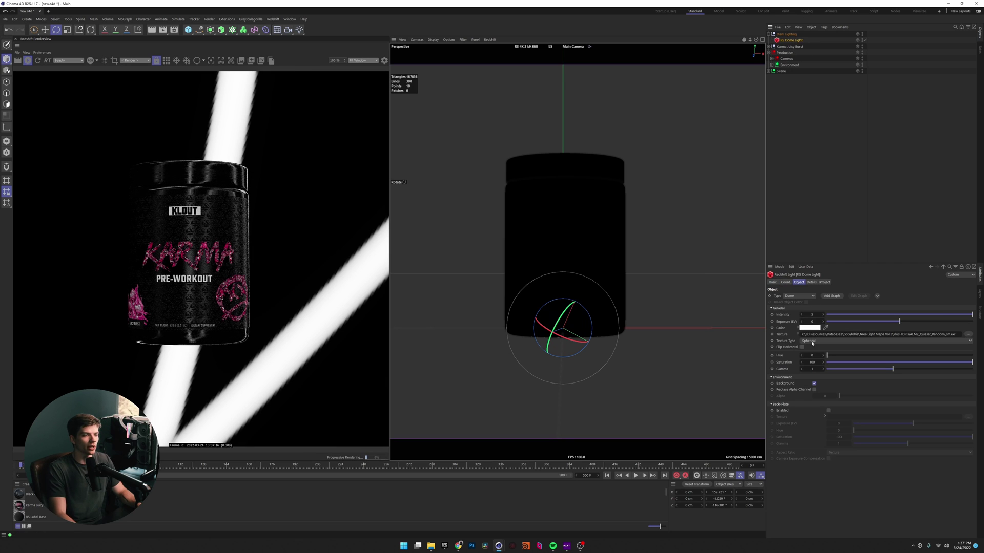
click(813, 383)
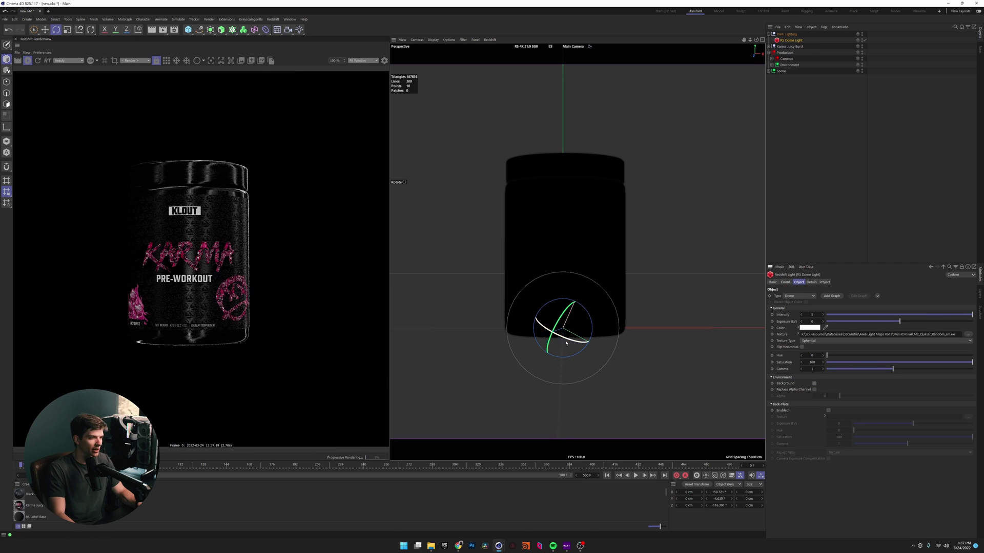
mouse_move(574, 338)
mouse_down()
mouse_move(573, 367)
mouse_move(595, 377)
mouse_move(671, 356)
mouse_up()
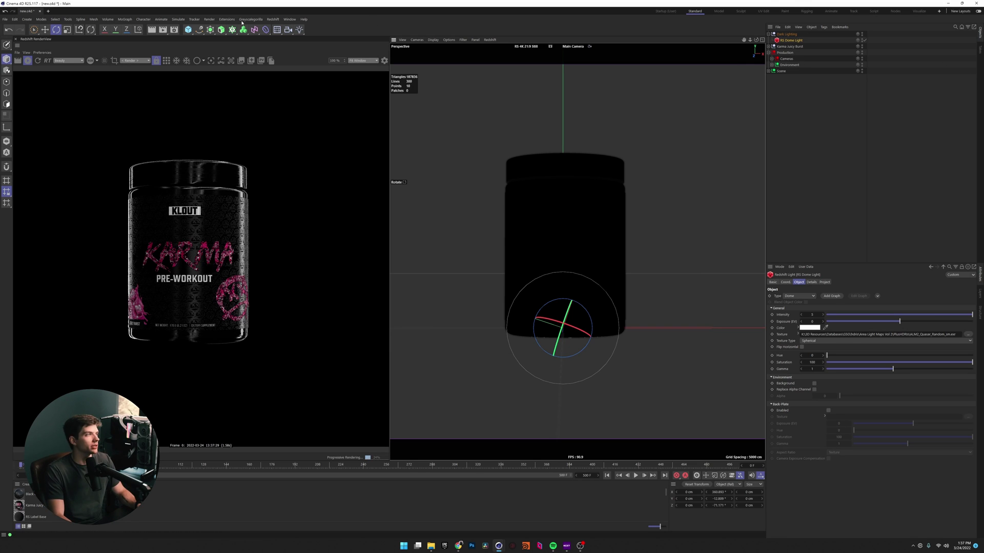
Add a Redshift area light, rotate it -90° to lie flat facing downward, and scale it down around the container
click(273, 20)
mouse_move(308, 35)
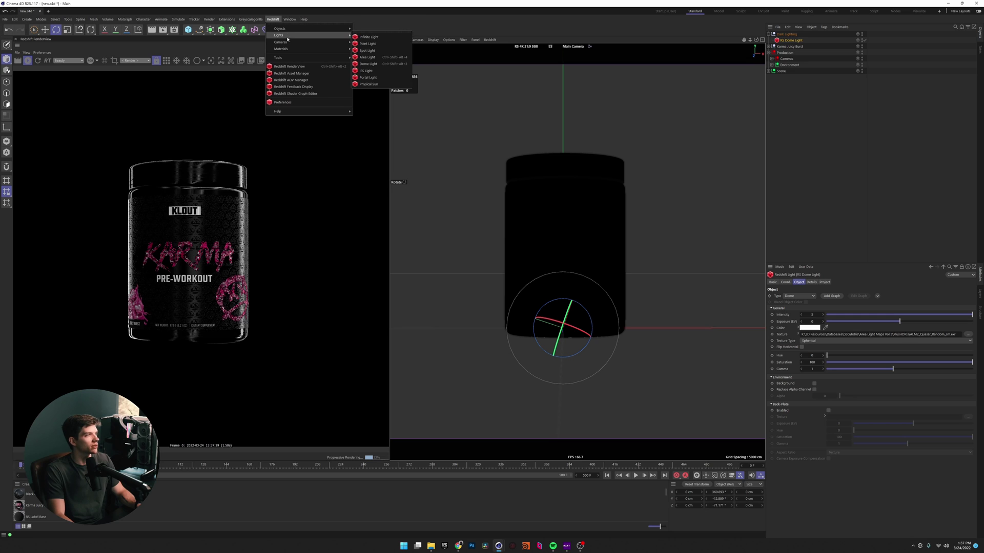
click(376, 59)
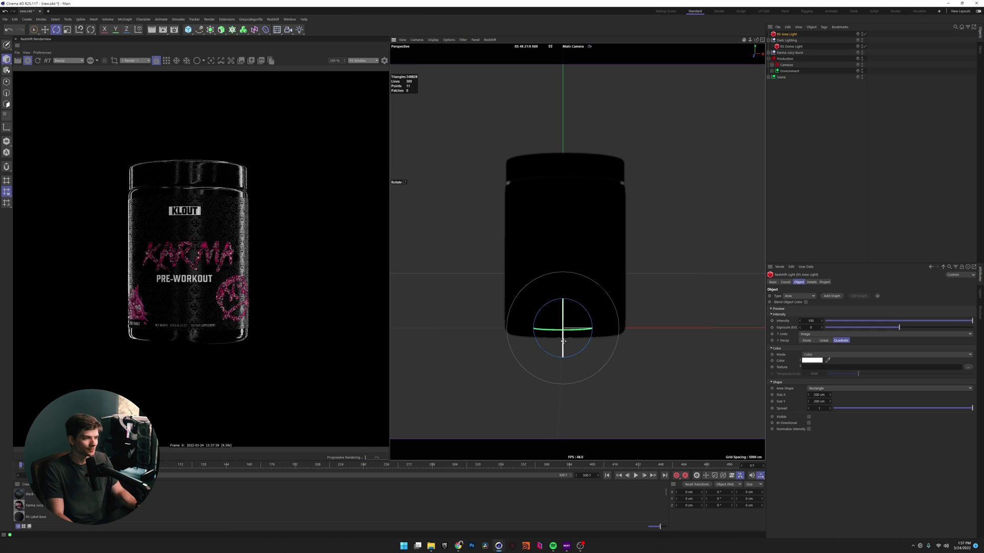
mouse_move(563, 334)
mouse_down()
mouse_move(562, 268)
mouse_move(644, 286)
mouse_move(583, 380)
mouse_move(564, 325)
mouse_up()
key(t)
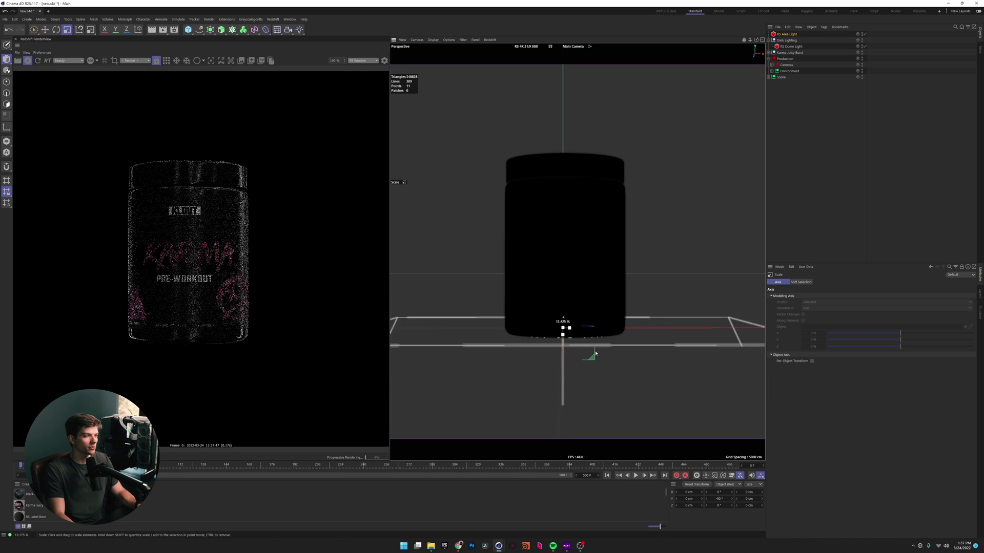
Raise the area light above the container's lid and reshape it into a wide strip about 19.8 by 4.2 cm
key(e)
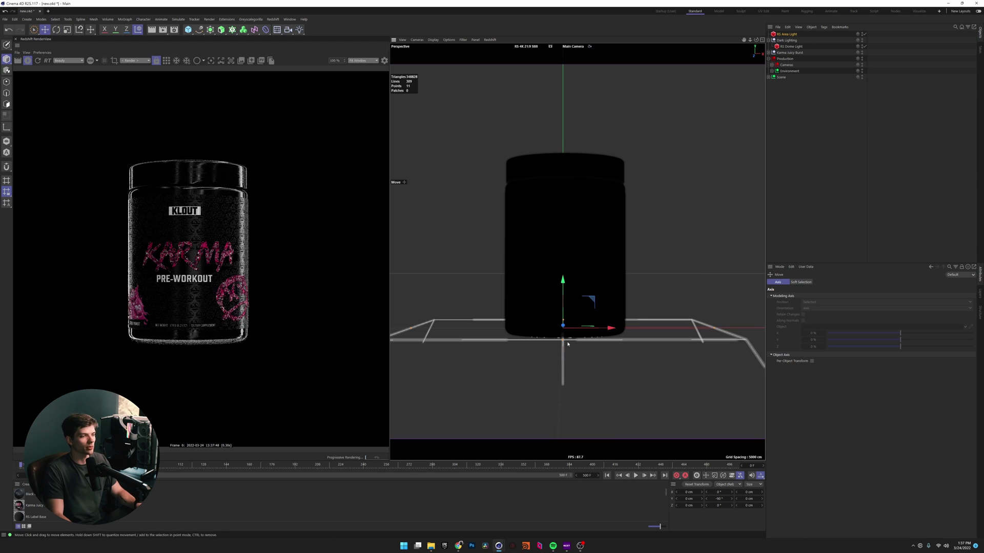
drag(563, 284, 568, 183)
key(t)
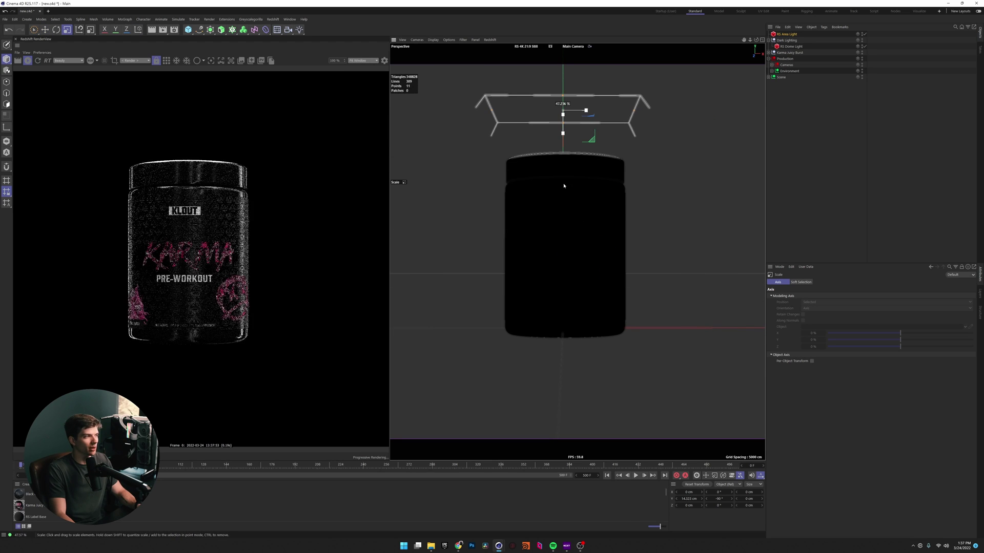
key(e)
drag(550, 101, 549, 85)
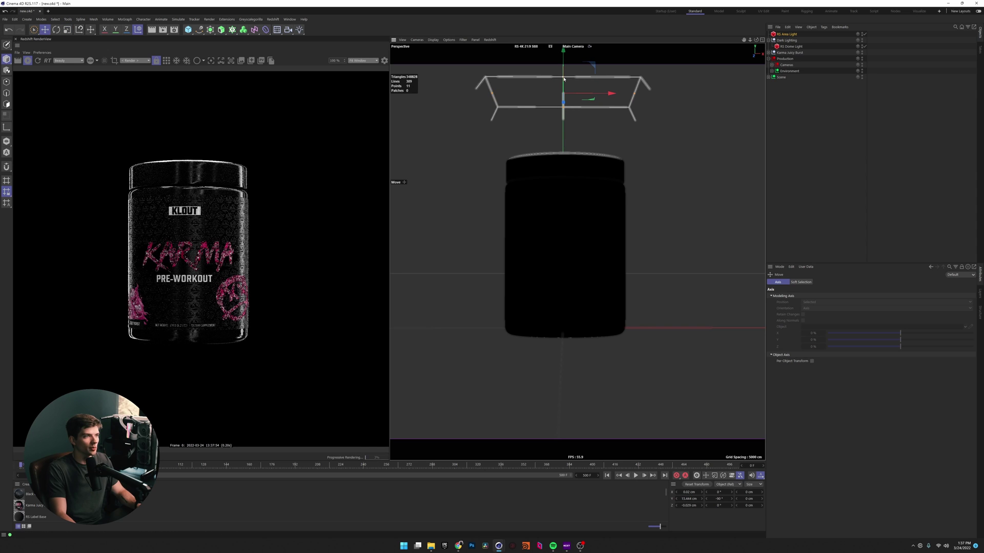
drag(635, 105, 640, 161)
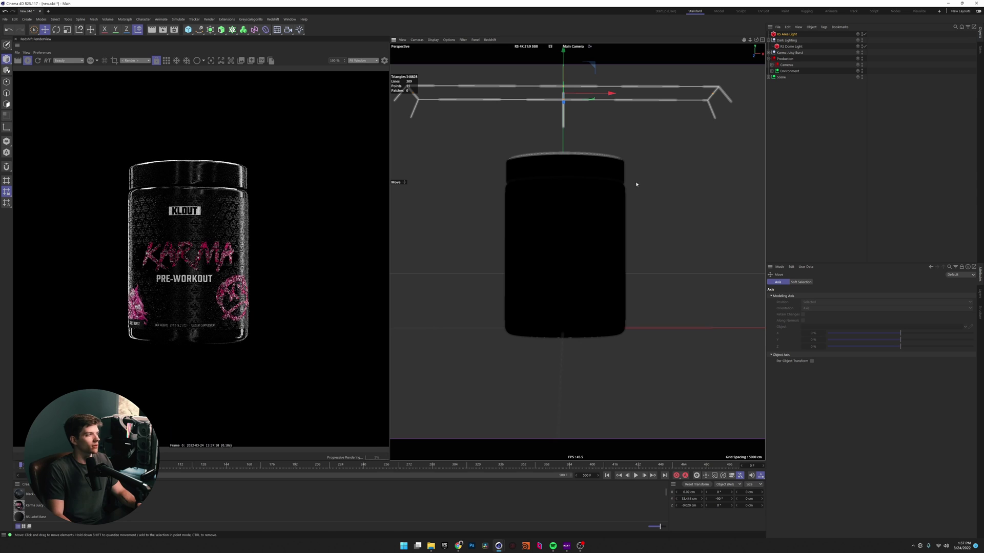
Leave the Main Camera view, duplicate the overhead area light and move the copy below the container
click(772, 55)
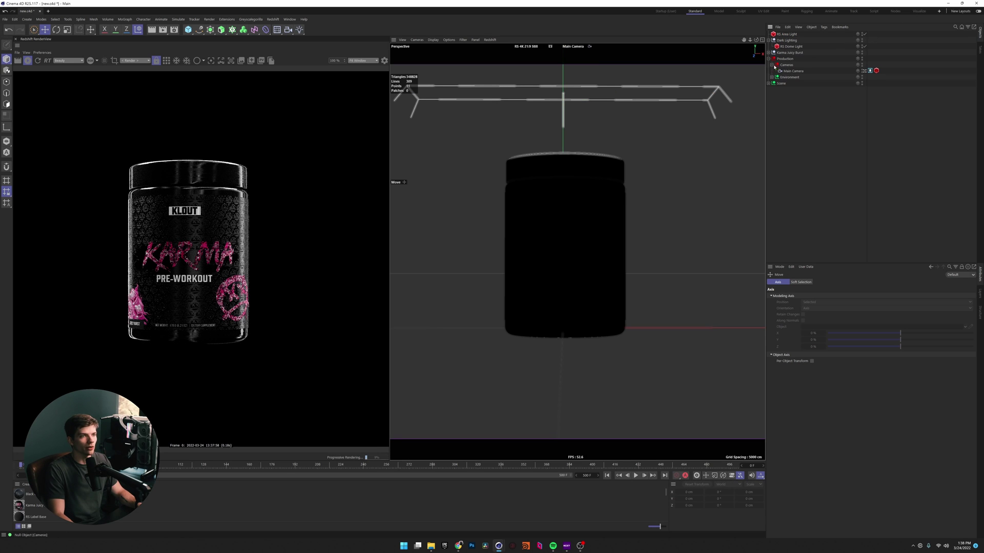
click(865, 71)
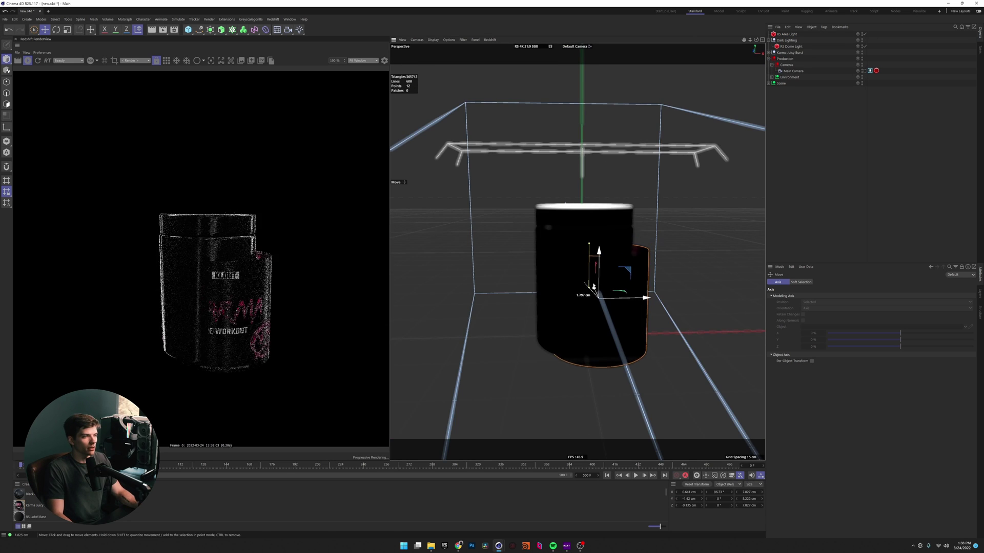
key(super)
key(Escape)
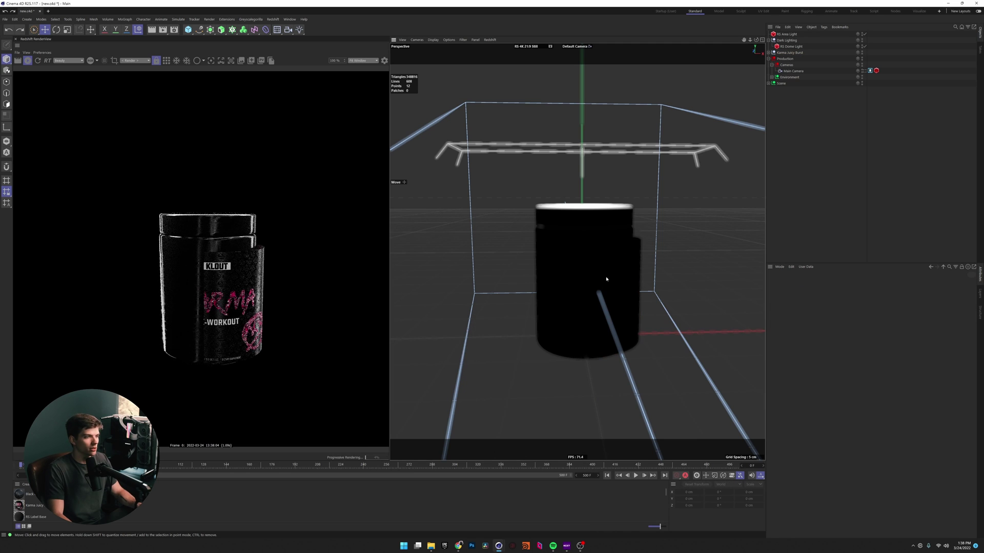
alt+drag(593, 272, 592, 215)
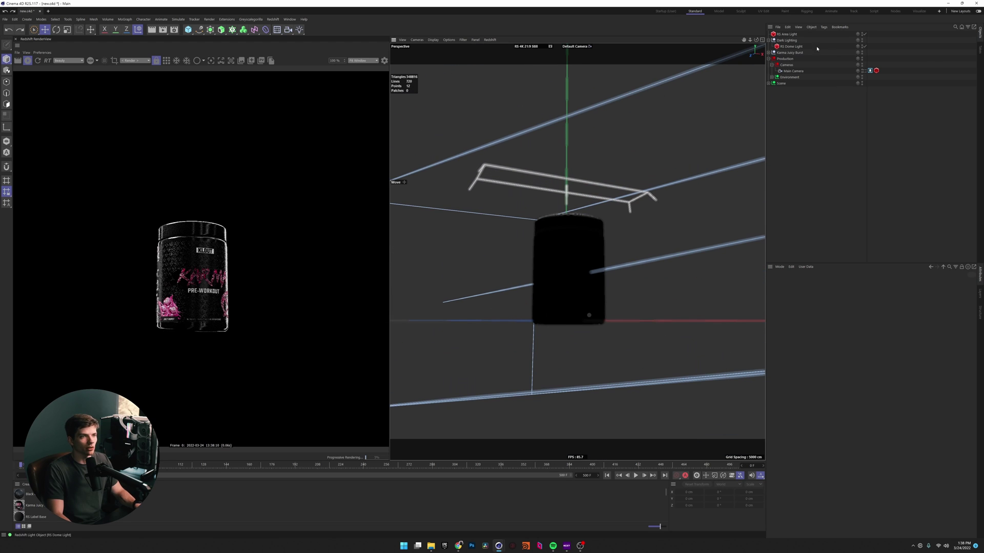
click(789, 34)
ctrl+drag(791, 39, 791, 39)
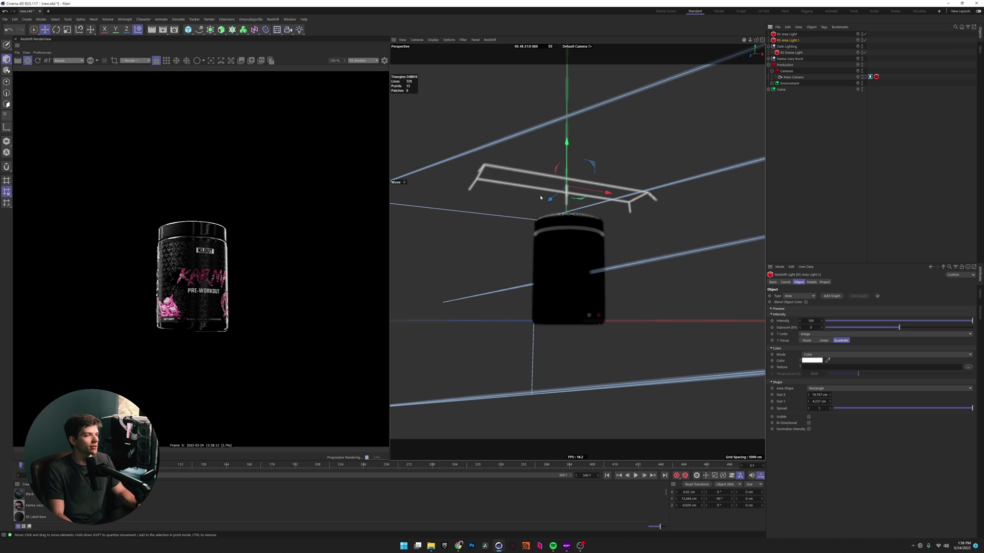
drag(567, 154, 576, 321)
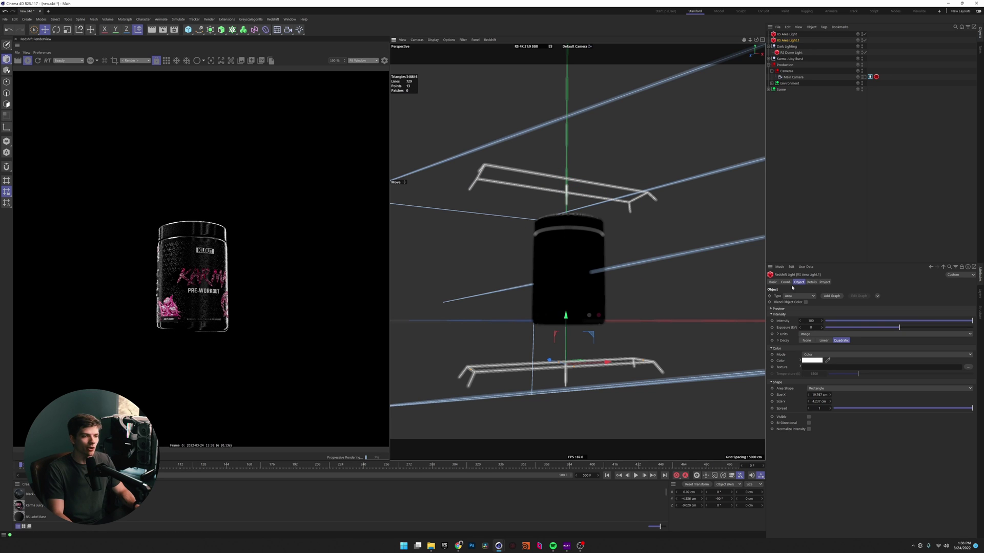
Change the lower area light's shape to Disc, make it bi-directional and move it further below the container
click(812, 282)
click(797, 282)
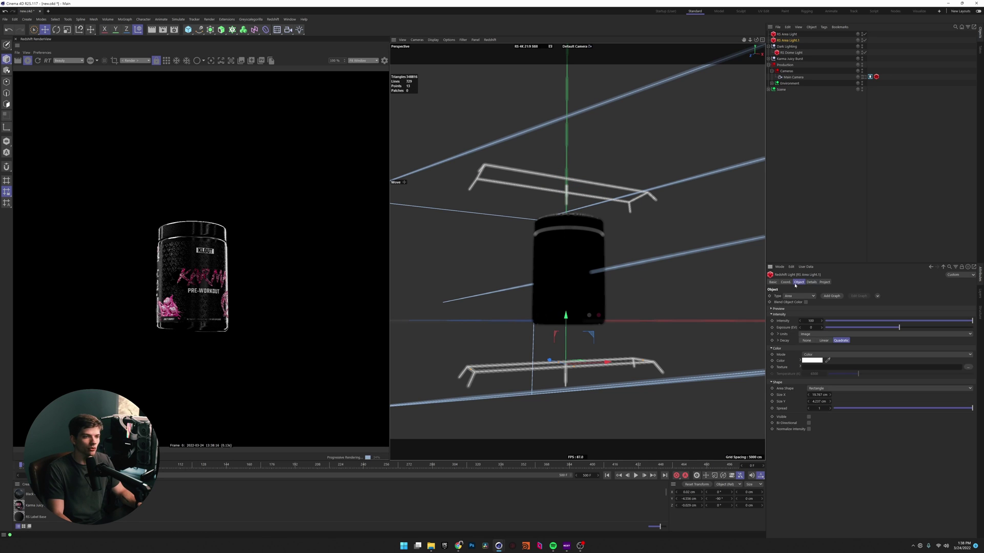
click(825, 390)
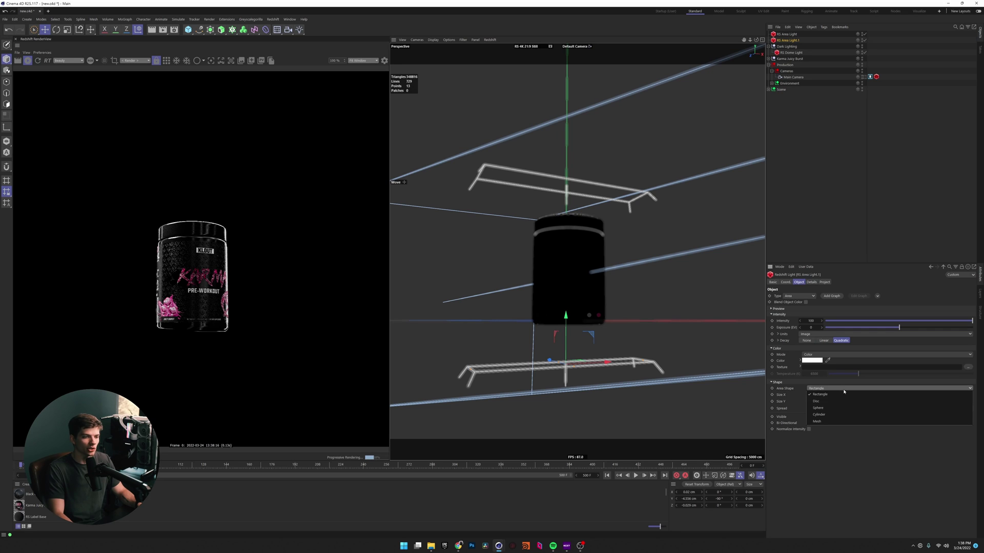
click(820, 396)
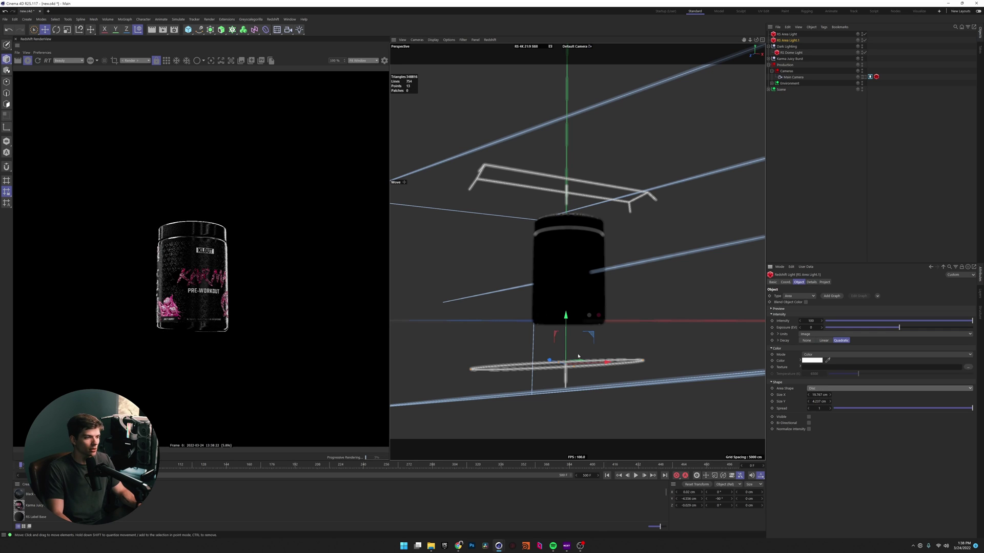
click(809, 423)
drag(566, 326, 567, 353)
Widen the disc light to about 22.6 cm in Y beneath the container and set its intensity to 20
key(super)
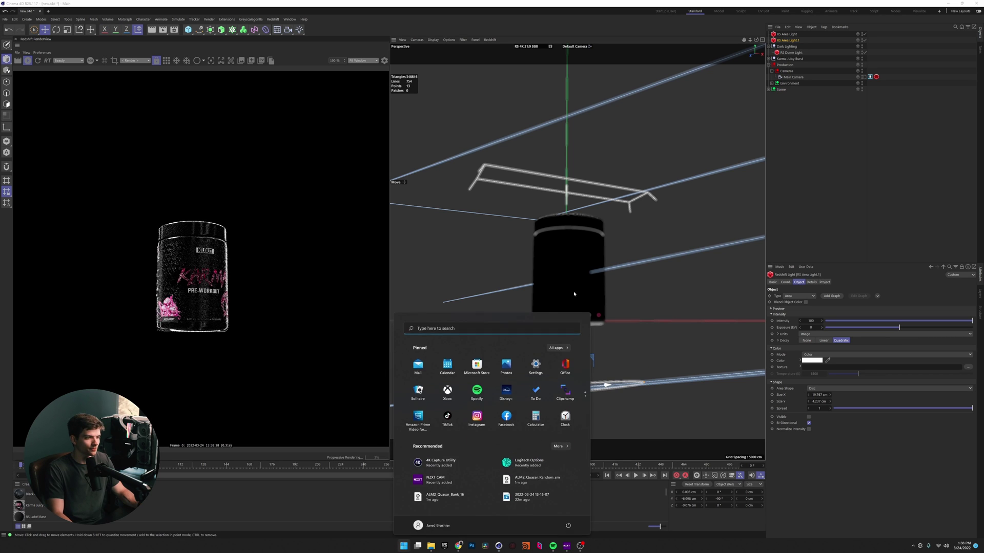
key(super)
alt+drag(574, 294, 626, 409)
drag(555, 354, 555, 360)
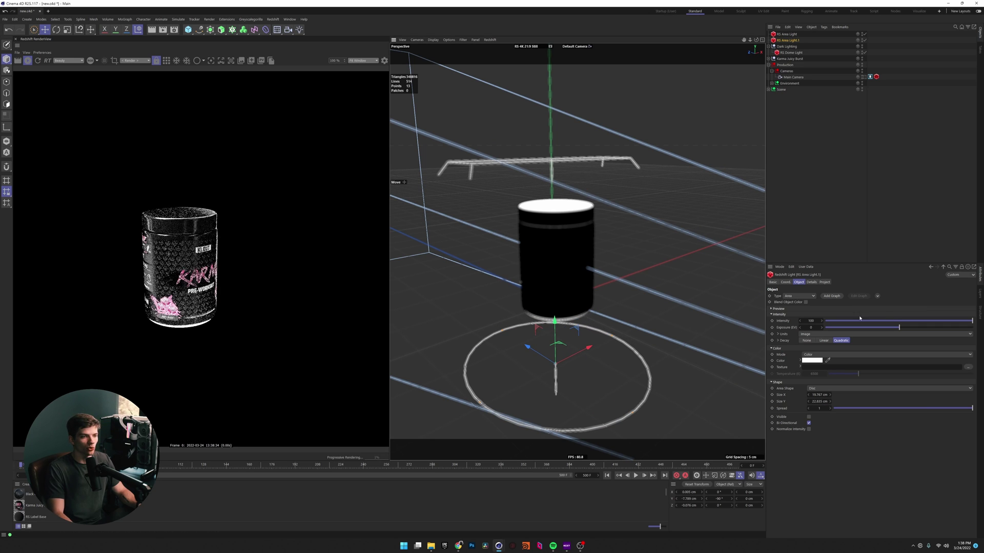
double_click(811, 321)
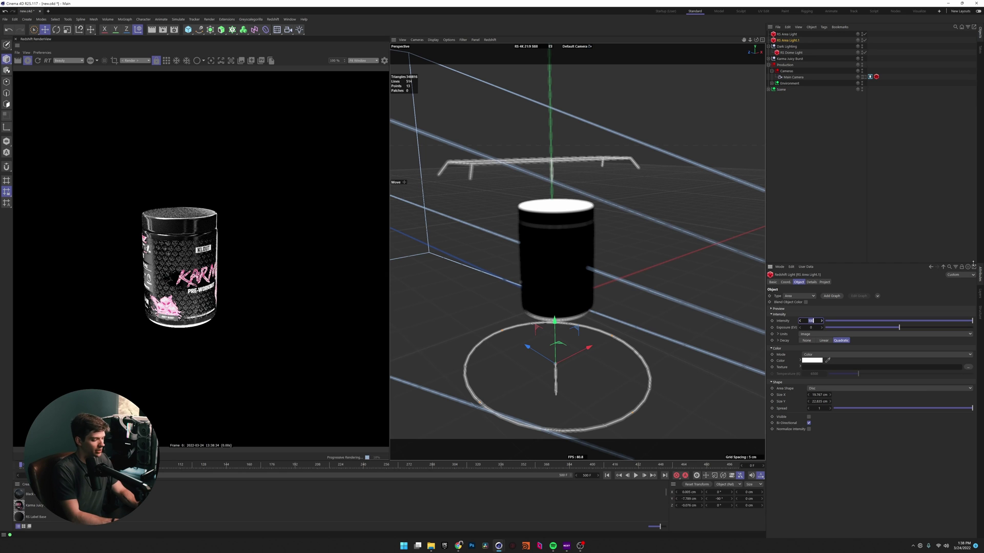
text(20)
key(Return)
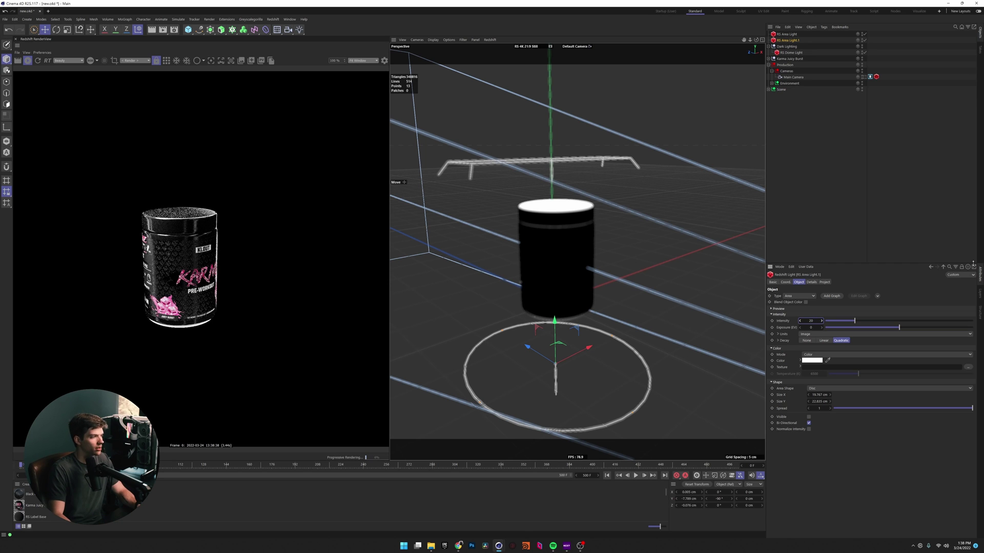
Return to the Main Camera view, scale the disc light down to about 14.5 cm in Y, and lower it
click(864, 77)
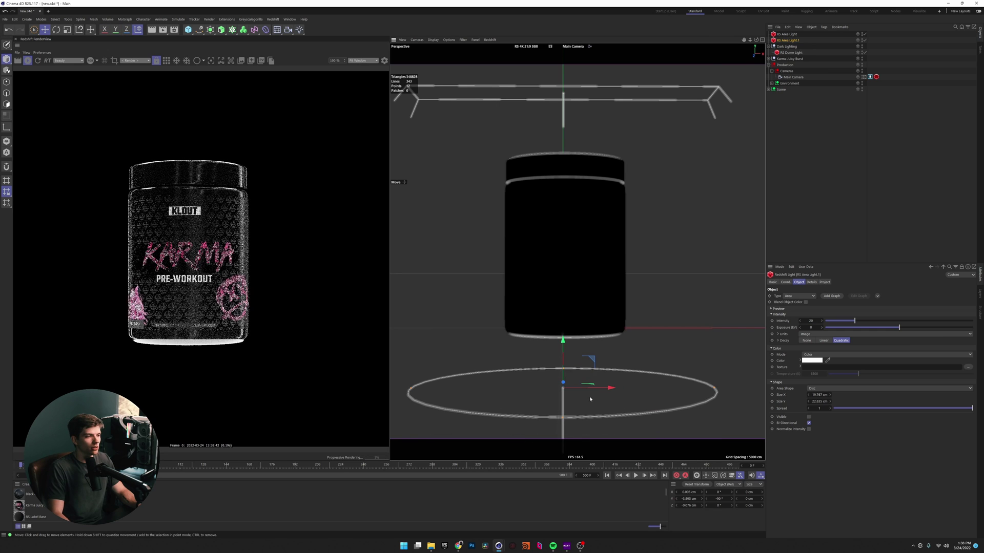
key(t)
mouse_move(562, 401)
mouse_down()
mouse_move(564, 419)
mouse_move(574, 405)
mouse_move(568, 377)
mouse_move(566, 418)
mouse_up()
key(e)
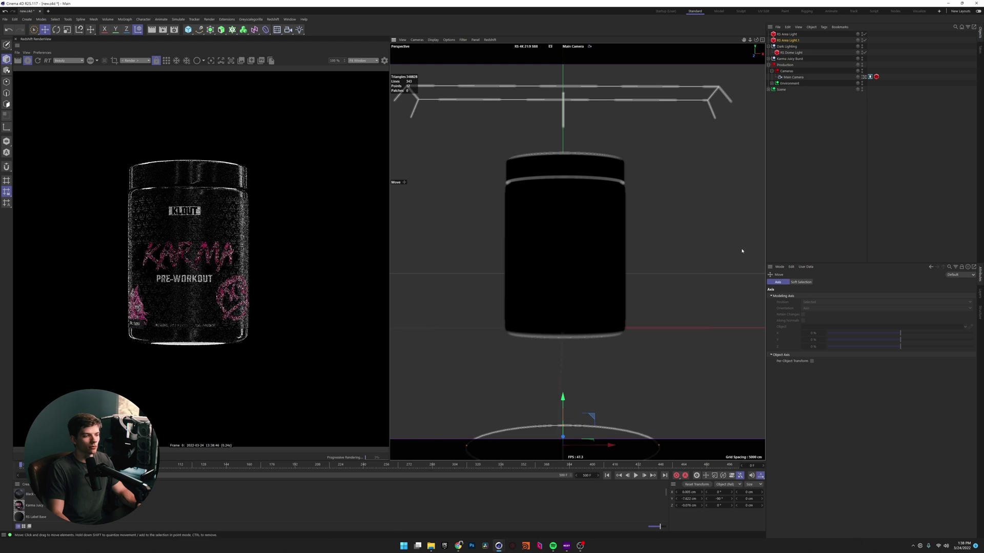
Set the disc light's intensity to 10, raise it slightly, and shift it toward the back of the container
click(790, 41)
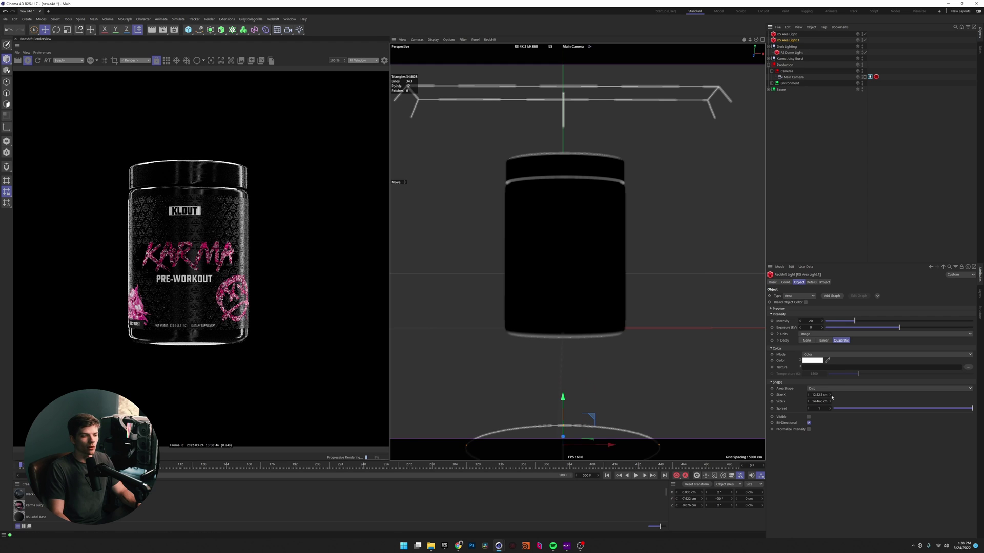
text(10)
key(Return)
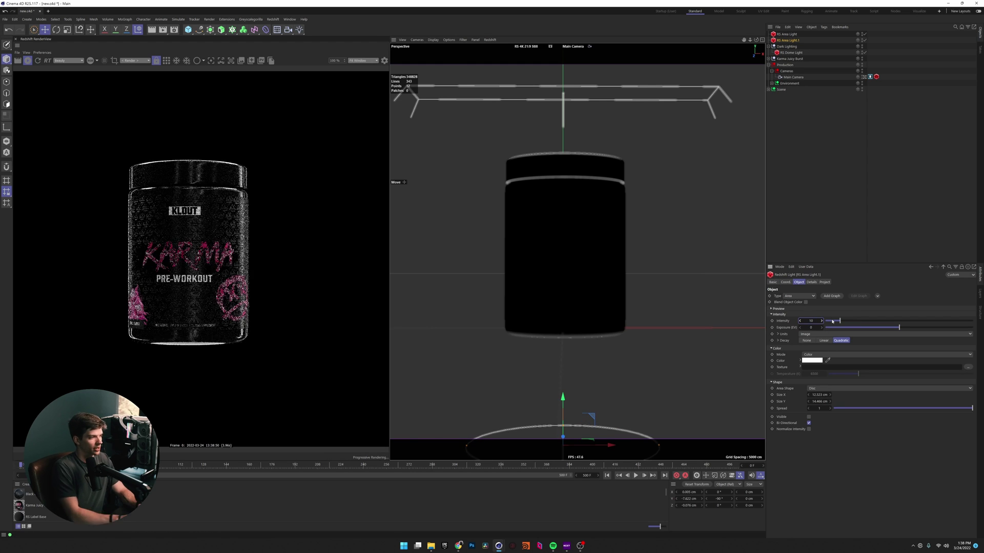
drag(565, 446, 564, 422)
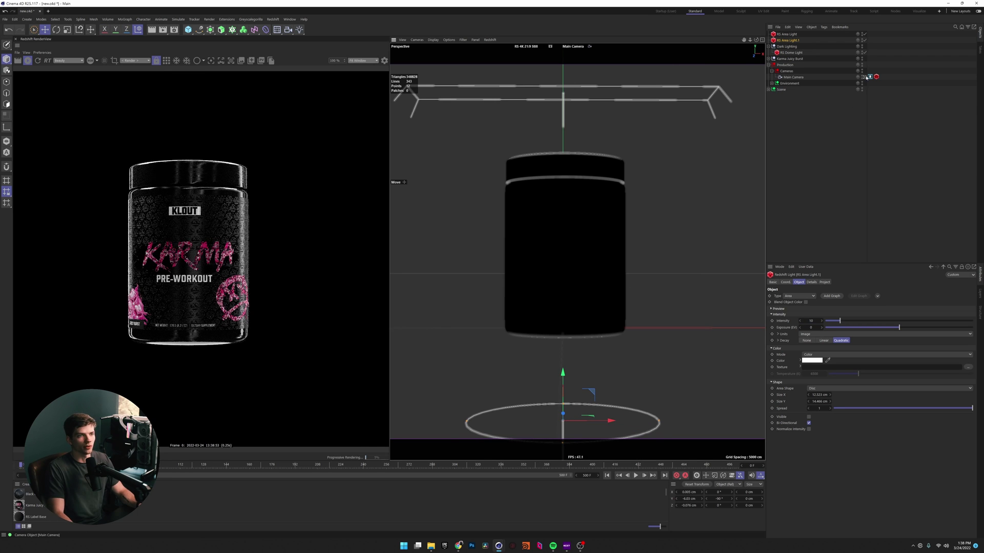
alt+drag(741, 274, 503, 319)
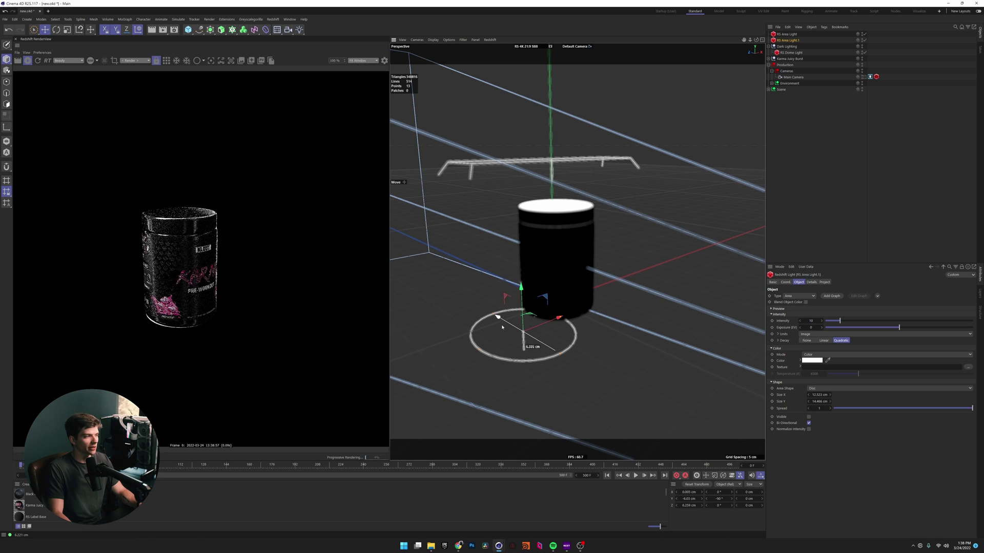
click(869, 77)
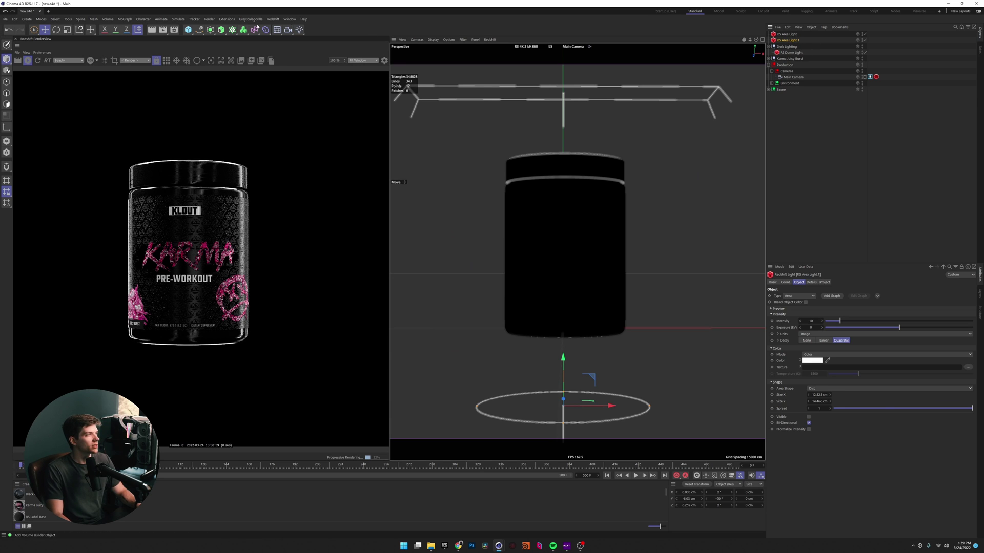
Add another Redshift area light and set its area shape to Sphere
click(273, 20)
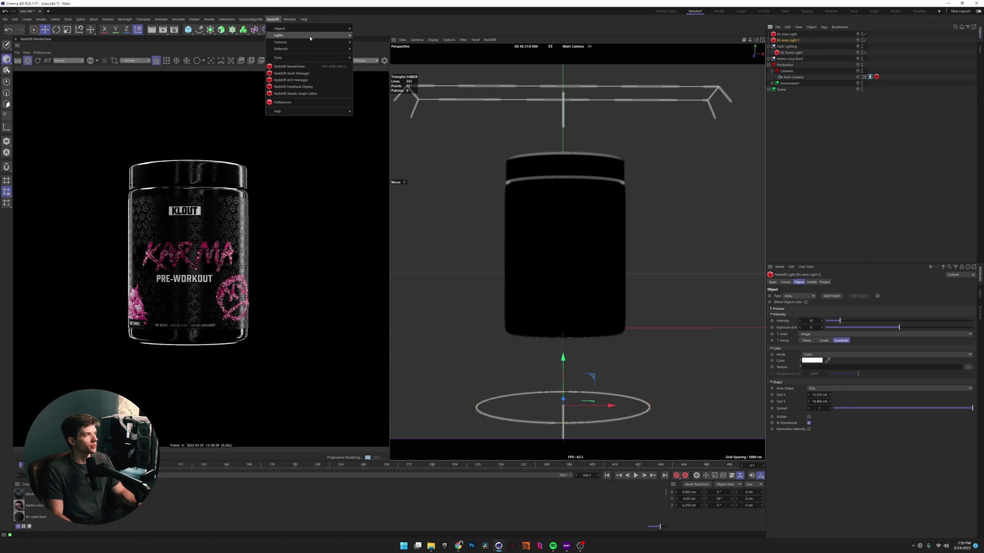
mouse_move(328, 35)
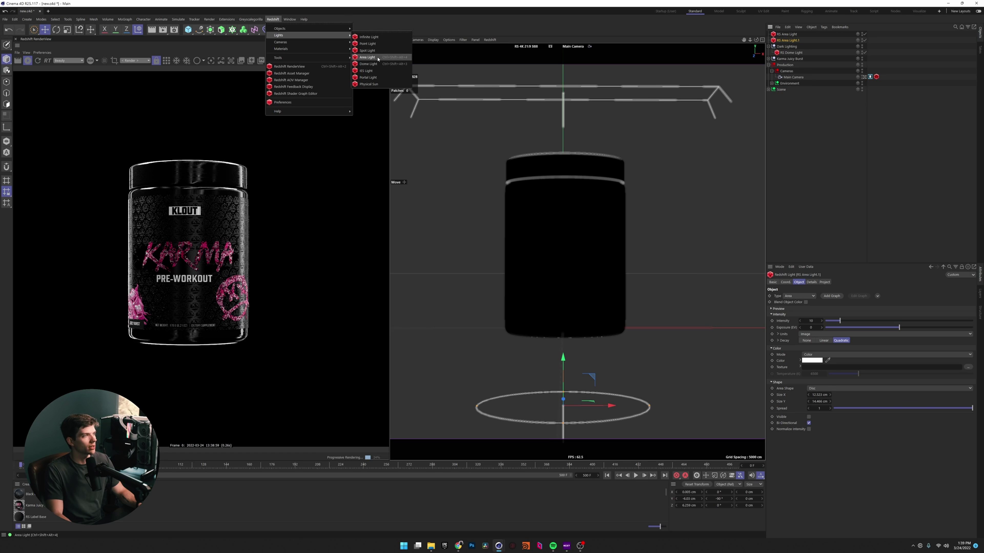
click(378, 57)
click(841, 389)
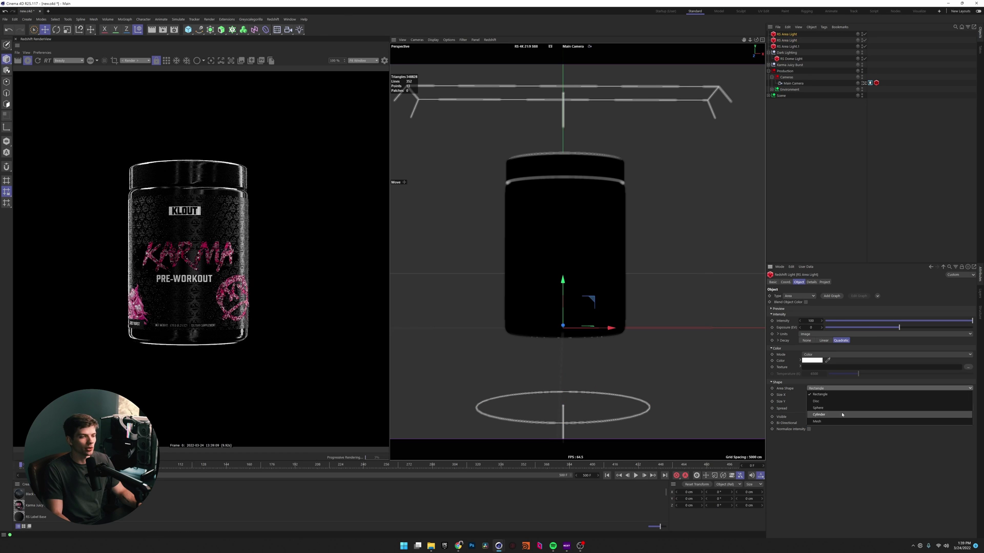
click(818, 408)
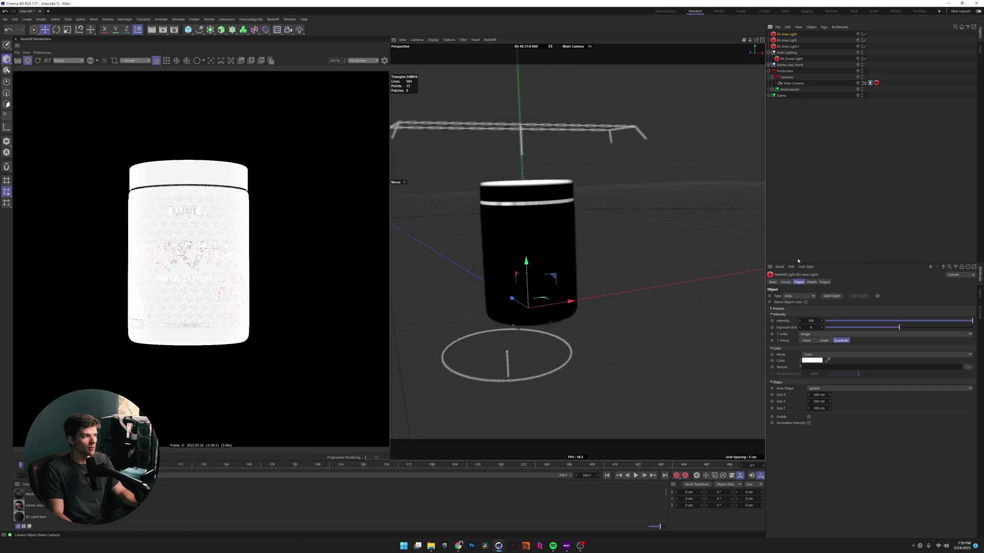
Shrink the sphere light, place it high up in front of the container and off to one side, and return to the Main Camera
alt+drag(798, 261, 699, 222)
key(t)
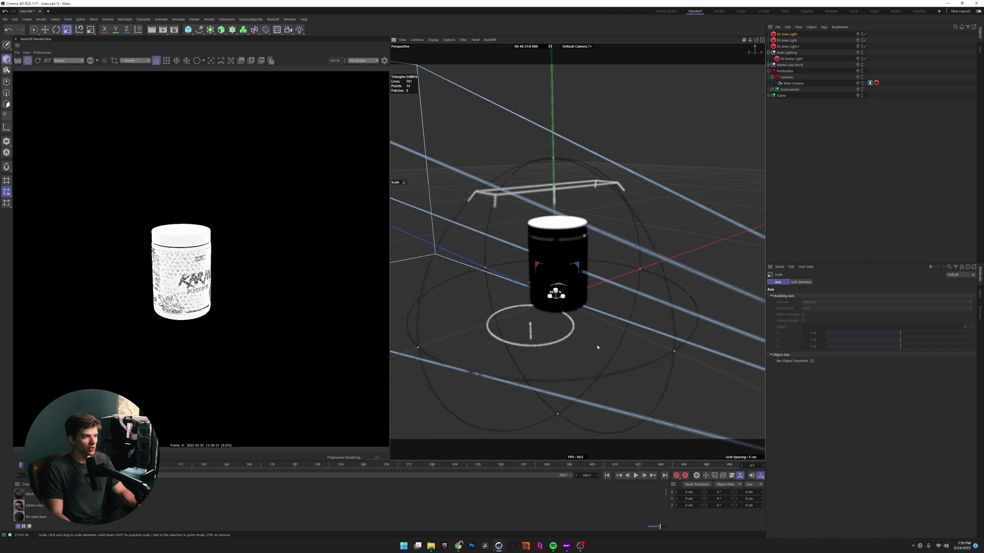
drag(598, 347, 673, 57)
key(e)
key(t)
drag(738, 79, 712, 79)
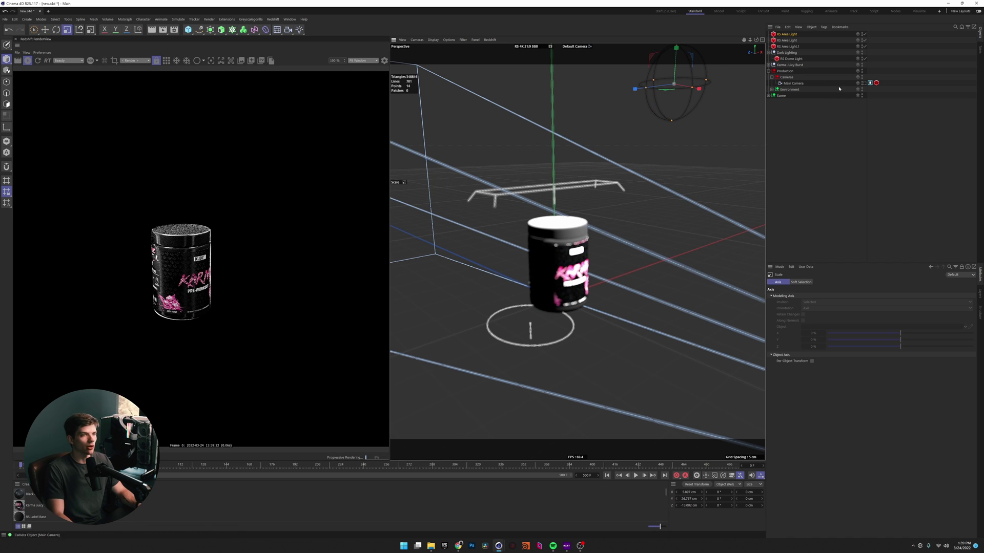
click(869, 82)
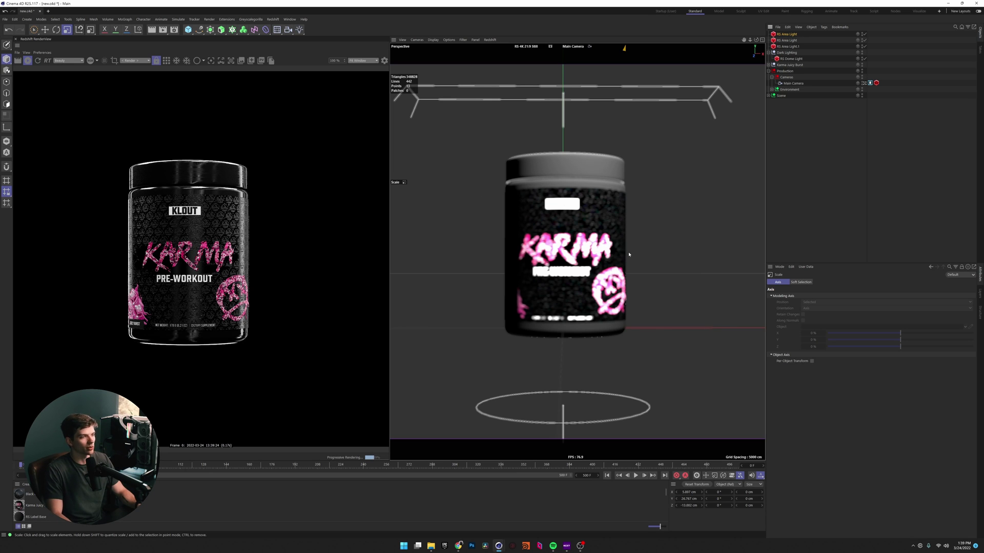
click(854, 135)
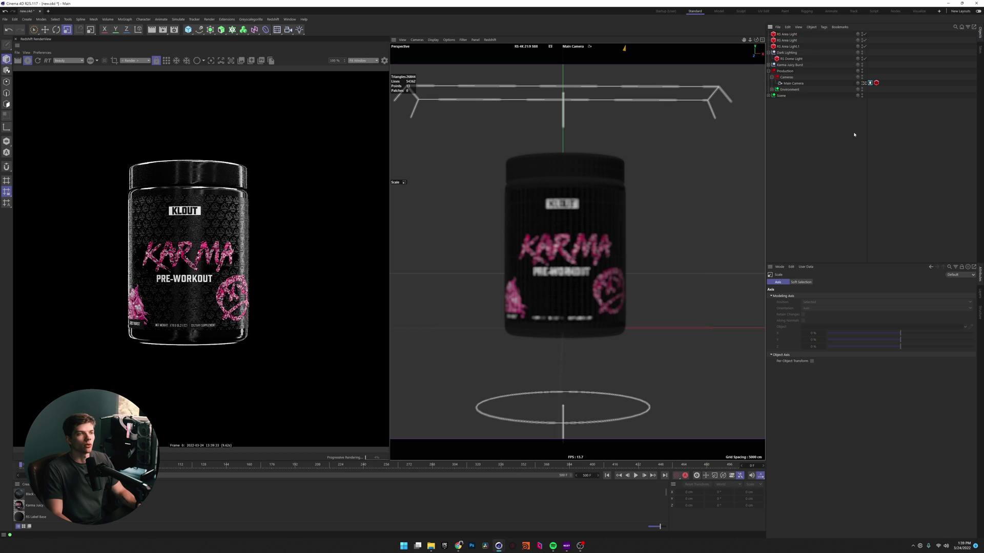
Rename the sphere area light as Fill and the rectangular overhead area light as Top down
double_click(785, 34)
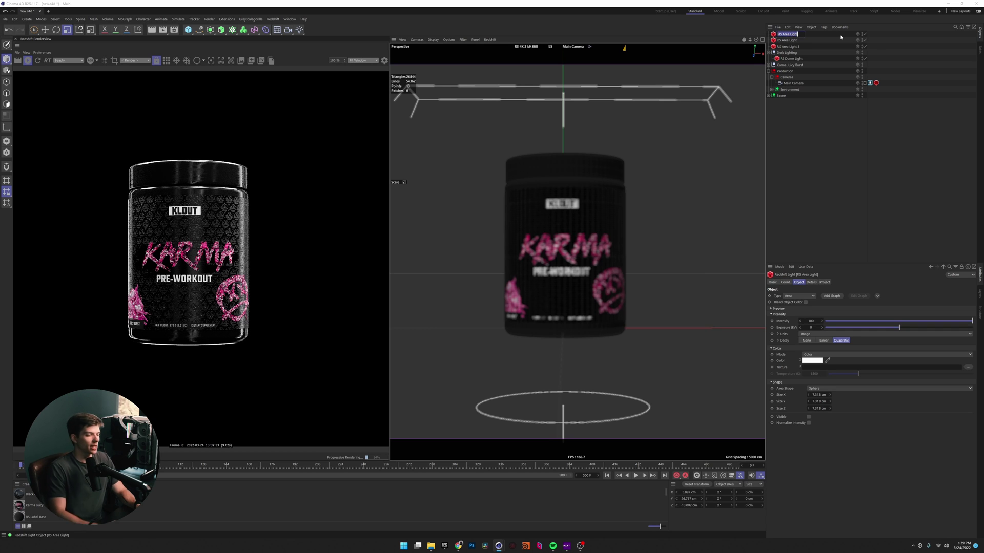
text(Fill)
key(Return)
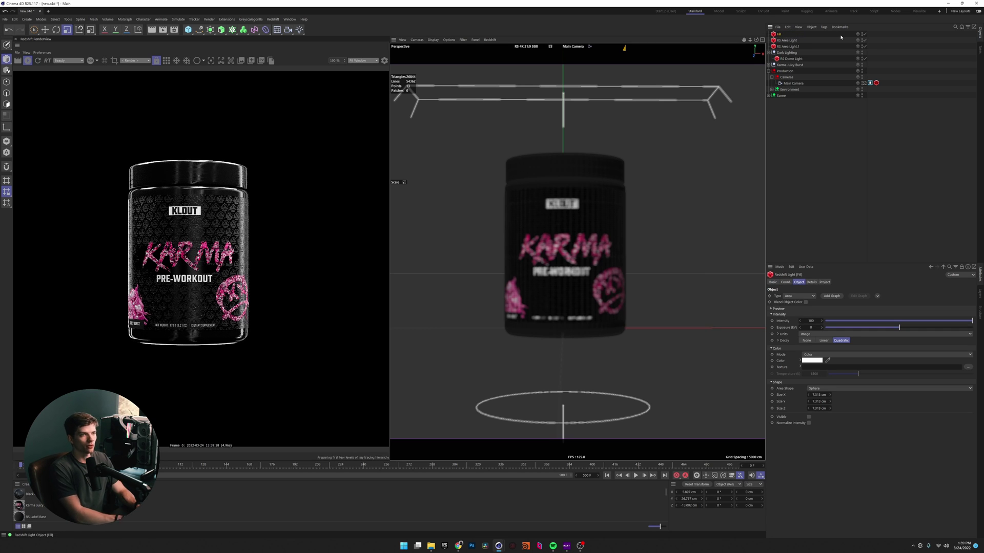
double_click(788, 41)
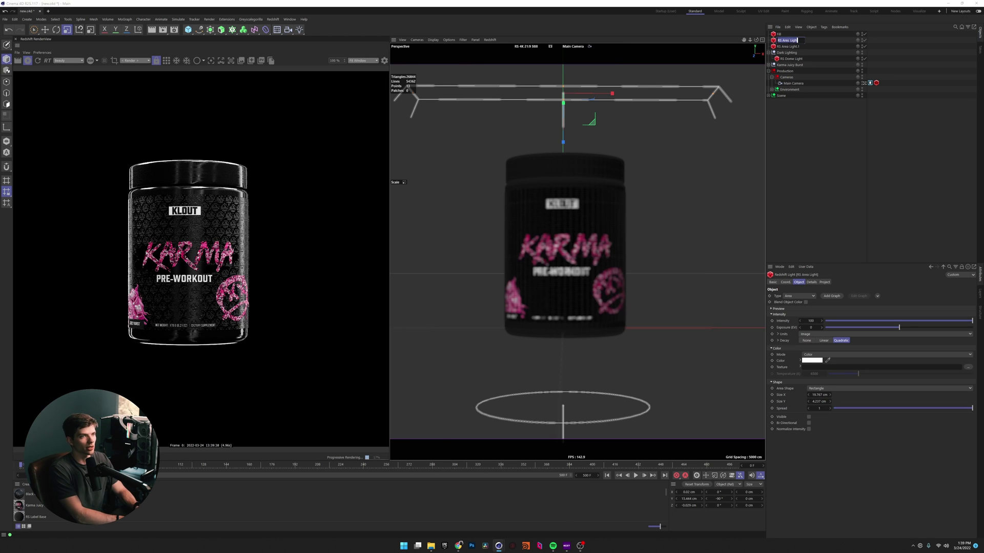
text(TOp Do)
key(BackSpace)
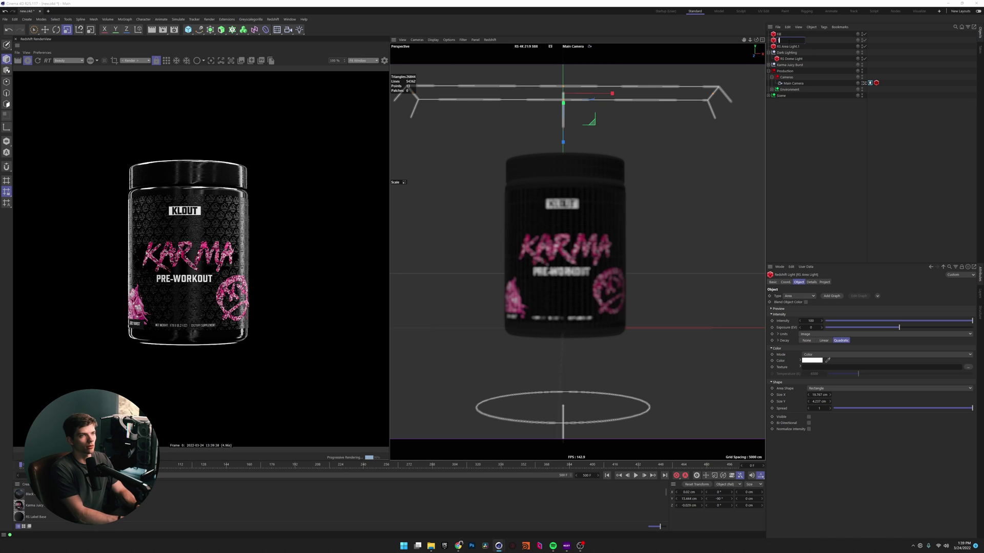
text(own)
key(Return)
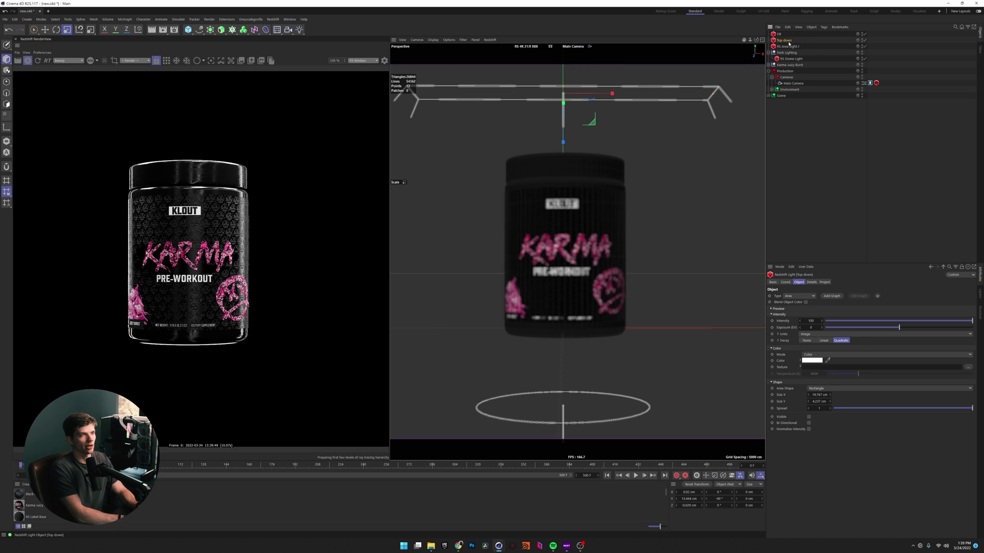
Rename the disc area light as Bottom and the dome light as HDRI
double_click(817, 45)
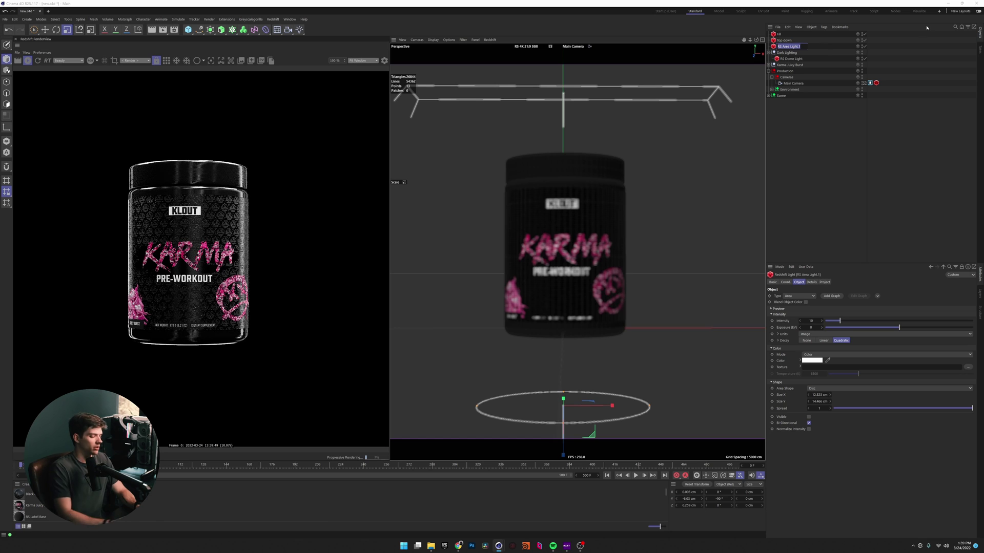
text(Bottom)
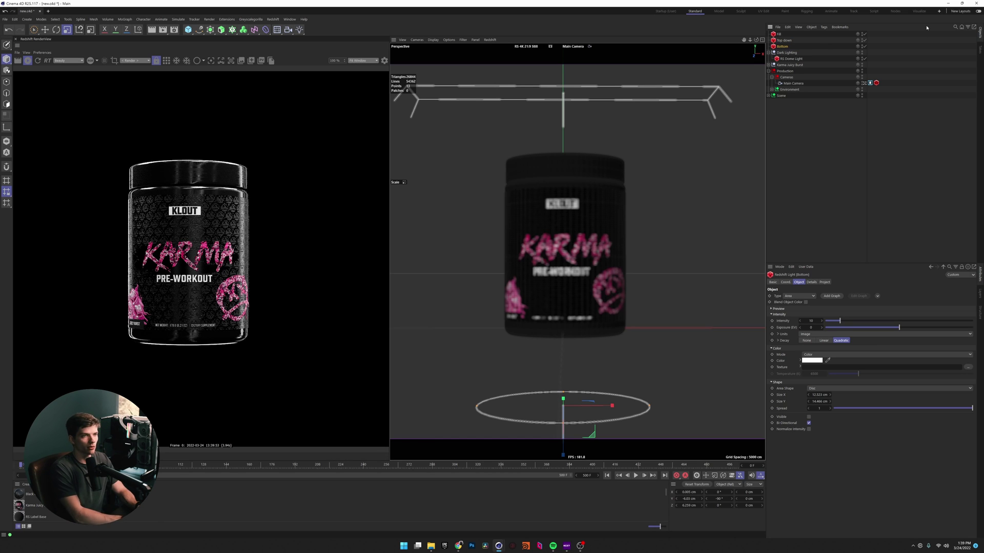
key(Tab)
key(Tab)
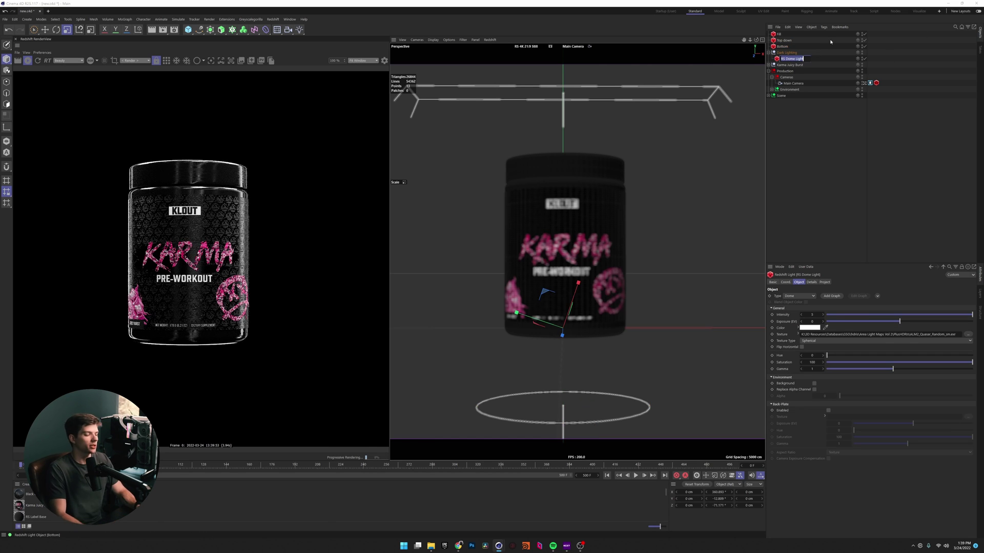
text(HDRI)
key(Return)
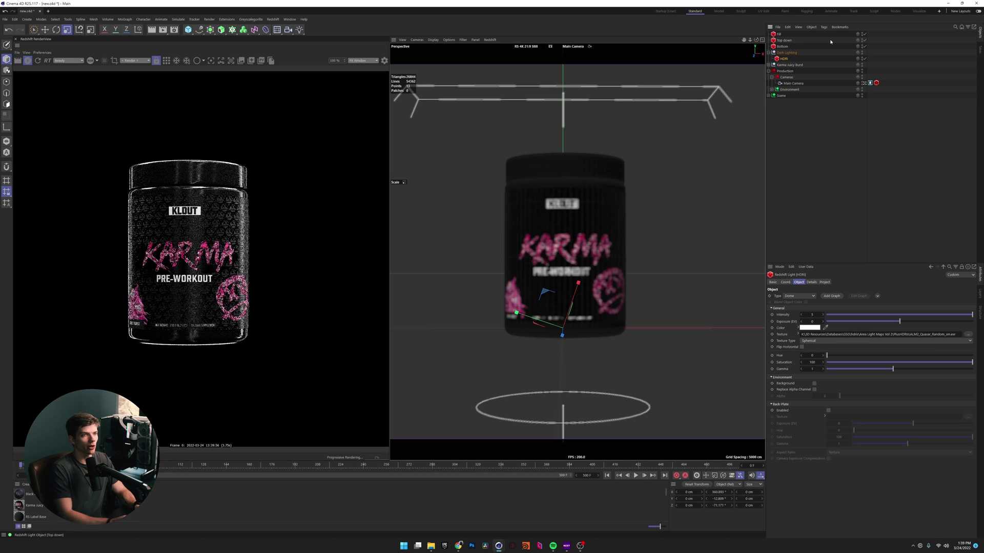
Move the Fill, Top down and Bottom lights into the Dark Lighting null alongside the HDRI light
shift+click(782, 46)
drag(781, 47, 787, 53)
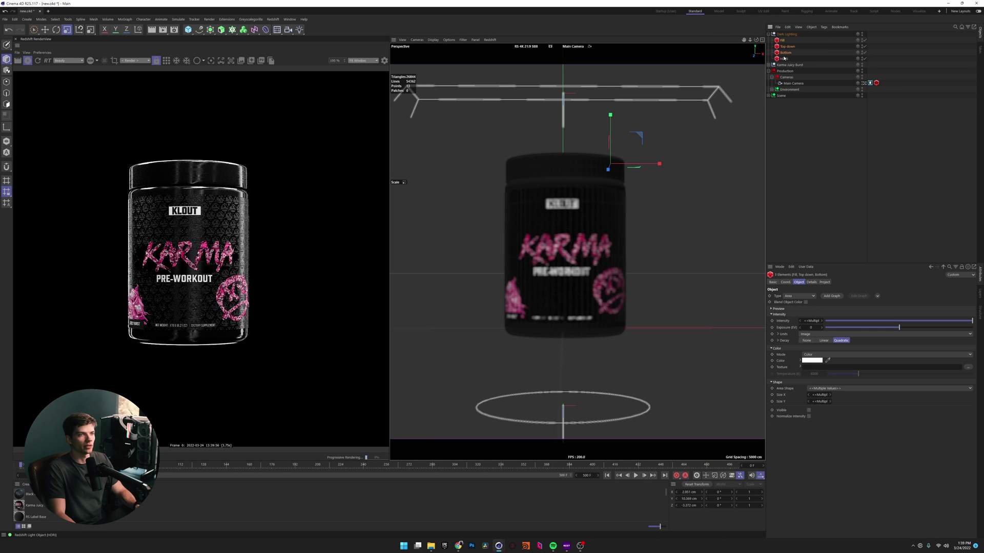
click(702, 281)
Hide the Dark Lighting group in the viewport and collapse its hierarchy
click(785, 35)
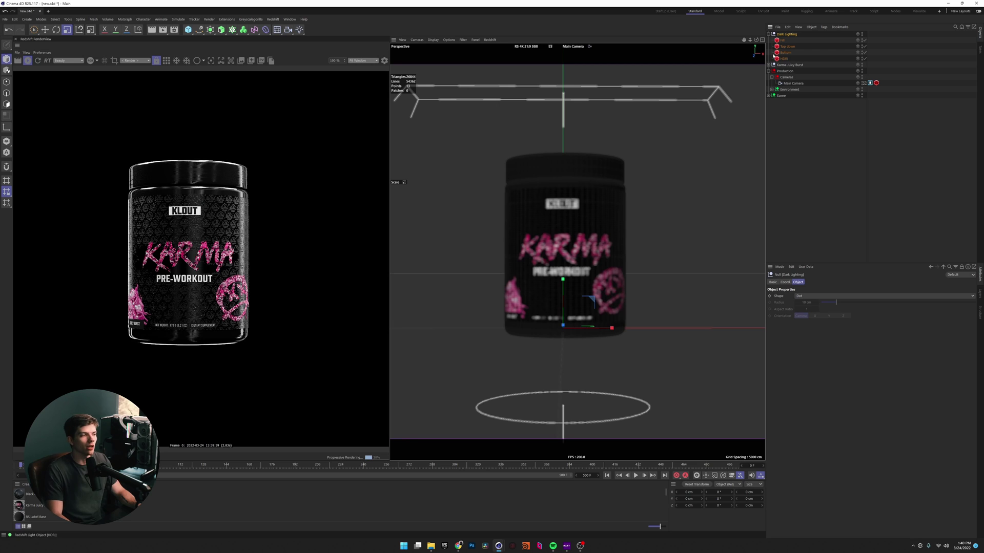
click(768, 34)
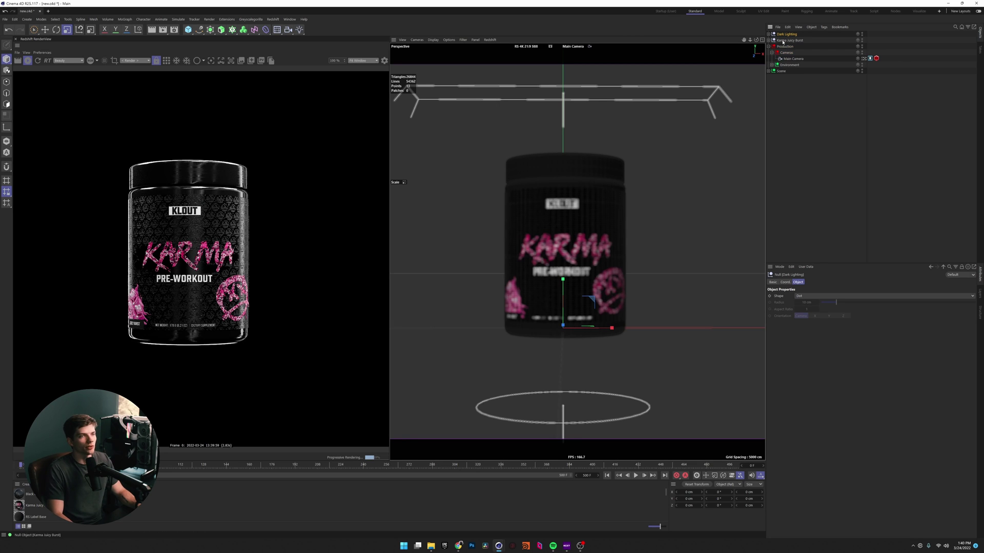
click(769, 34)
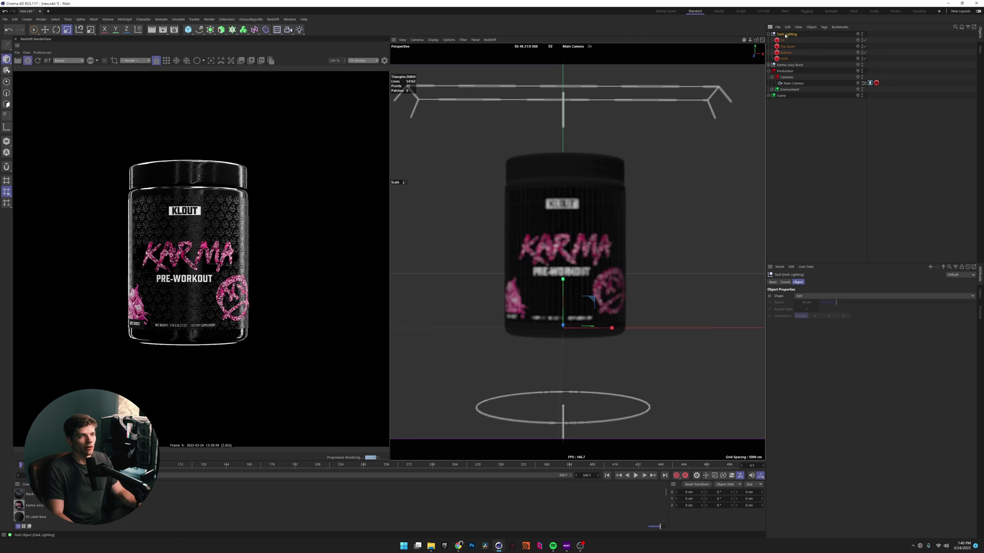
click(862, 34)
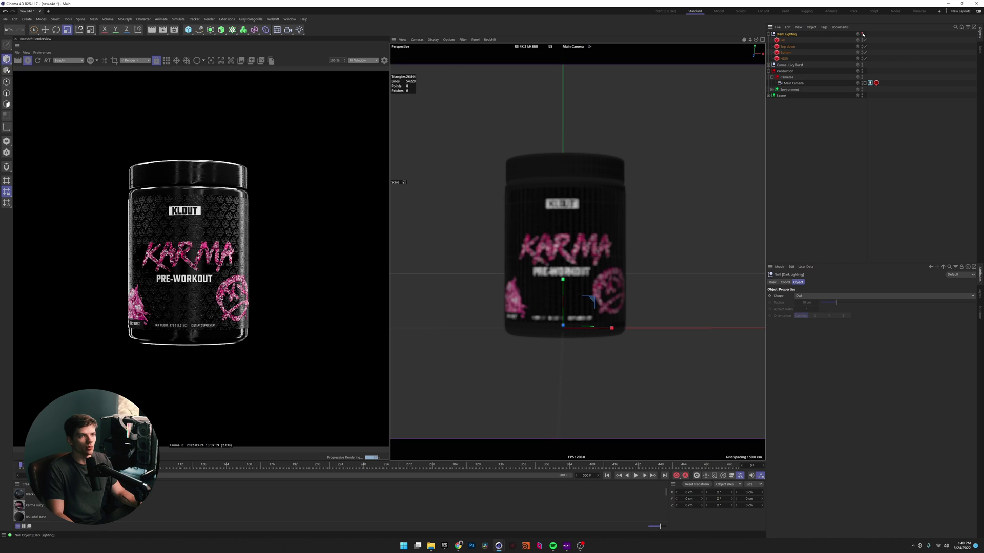
click(768, 34)
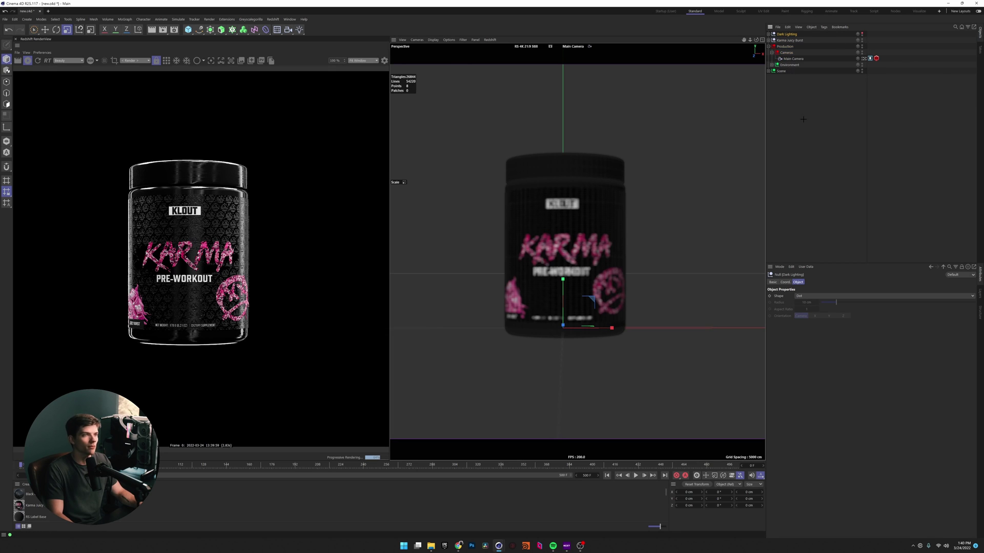
Save the Dark Lighting group to the Asset Browser as an asset named Dark Lighting in the Lighting Sample category
click(290, 19)
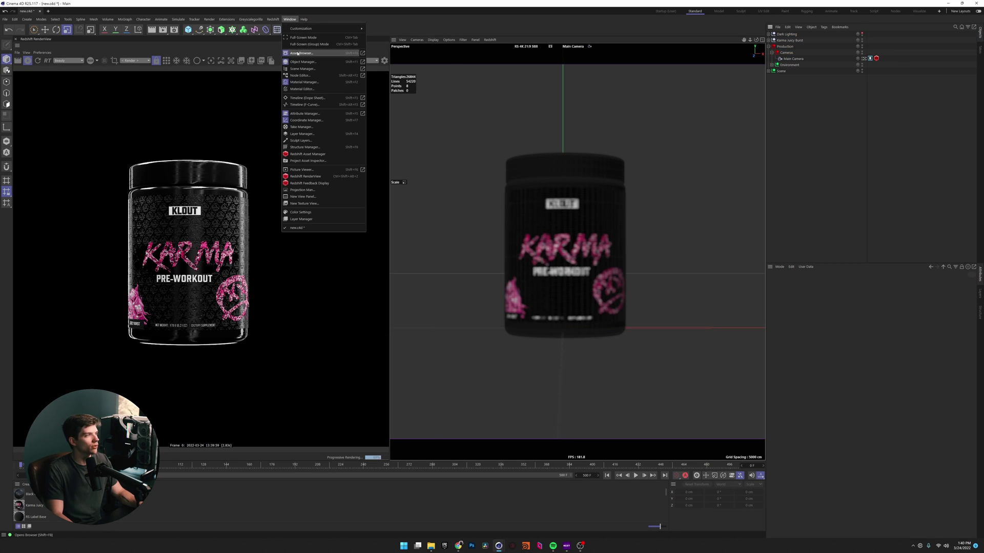
click(308, 54)
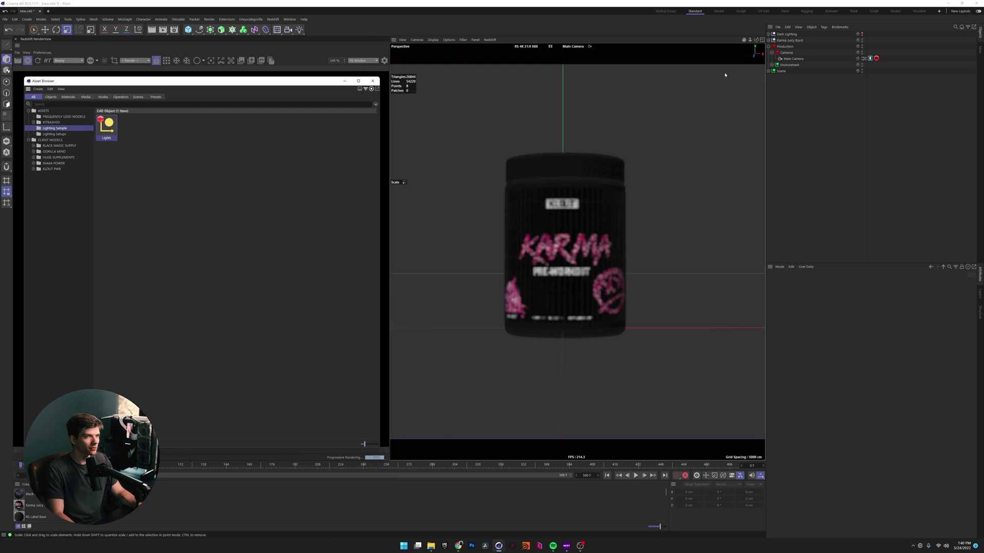
drag(268, 187, 267, 188)
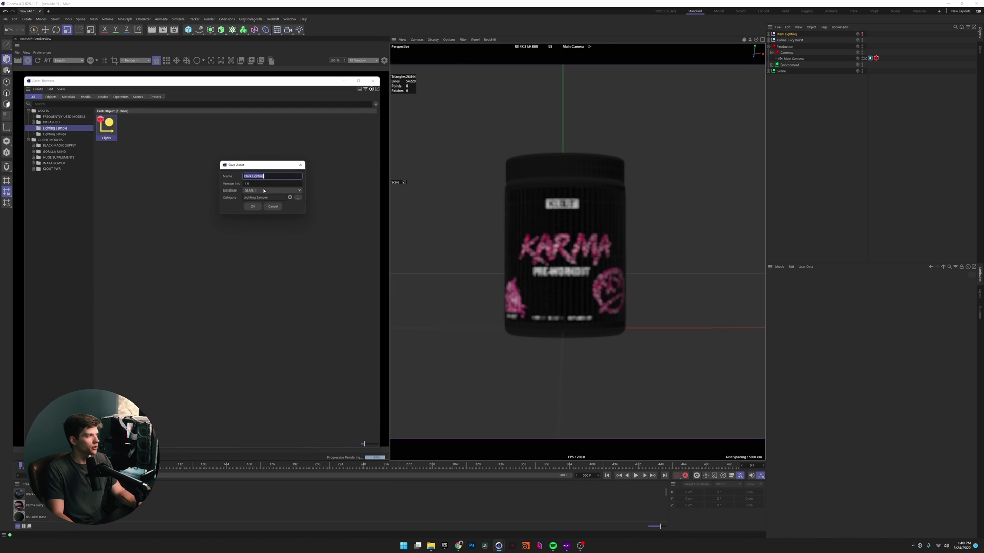
click(253, 207)
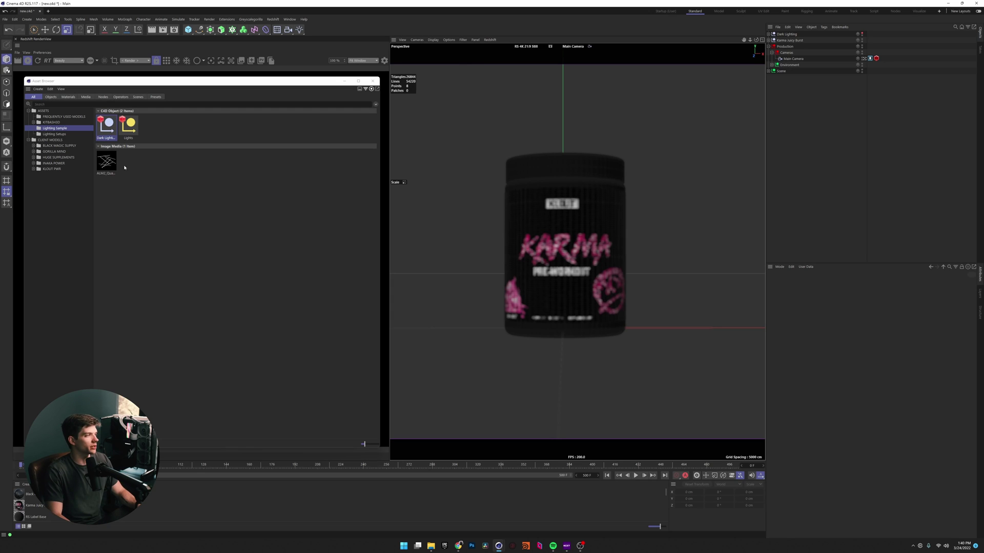
drag(179, 192, 99, 114)
drag(210, 221, 108, 127)
click(220, 200)
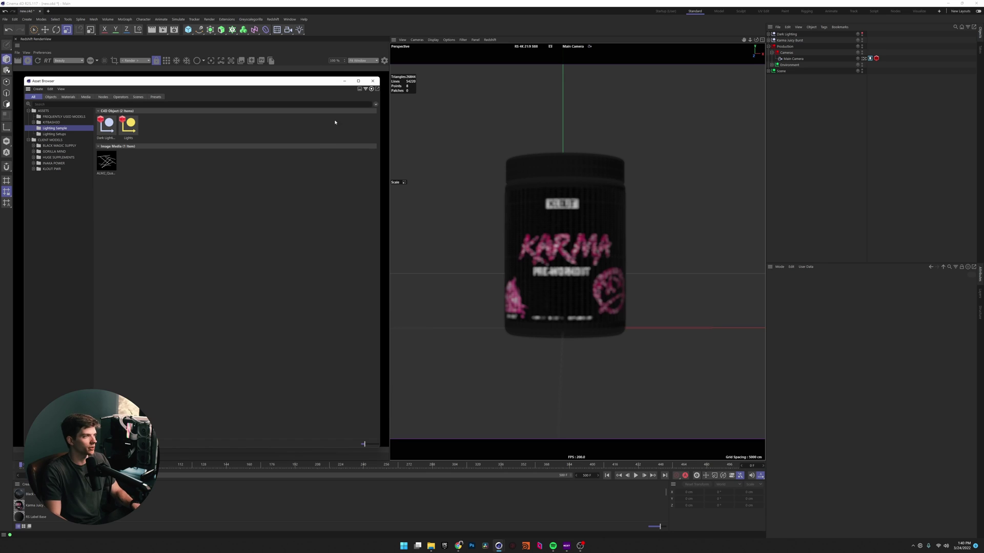
drag(164, 200, 94, 152)
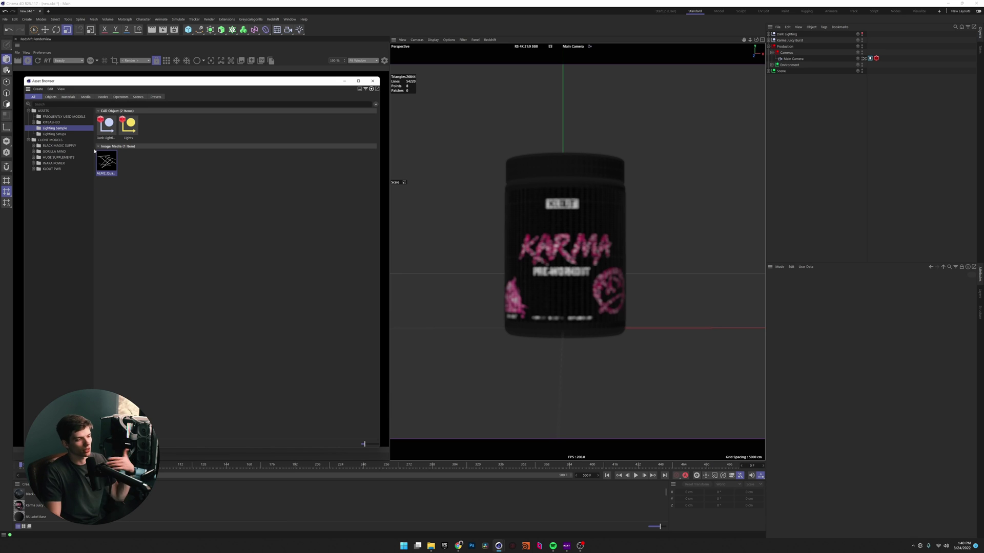